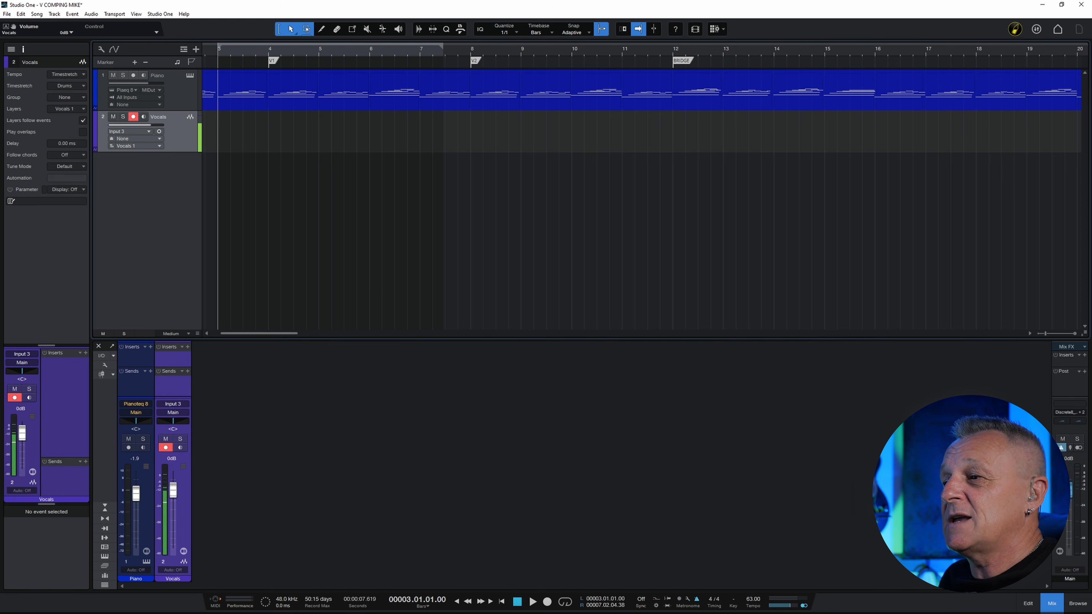
# Record three vocal takes on the armed Vocals track, each starting at bar 3.
pyautogui.click(548, 603)
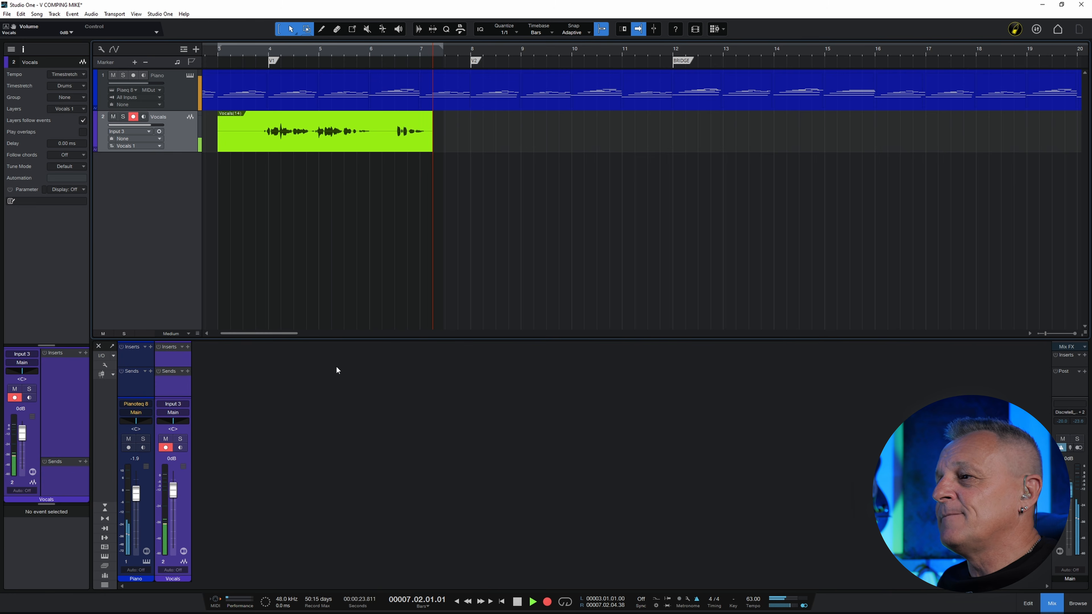
pyautogui.press('space')
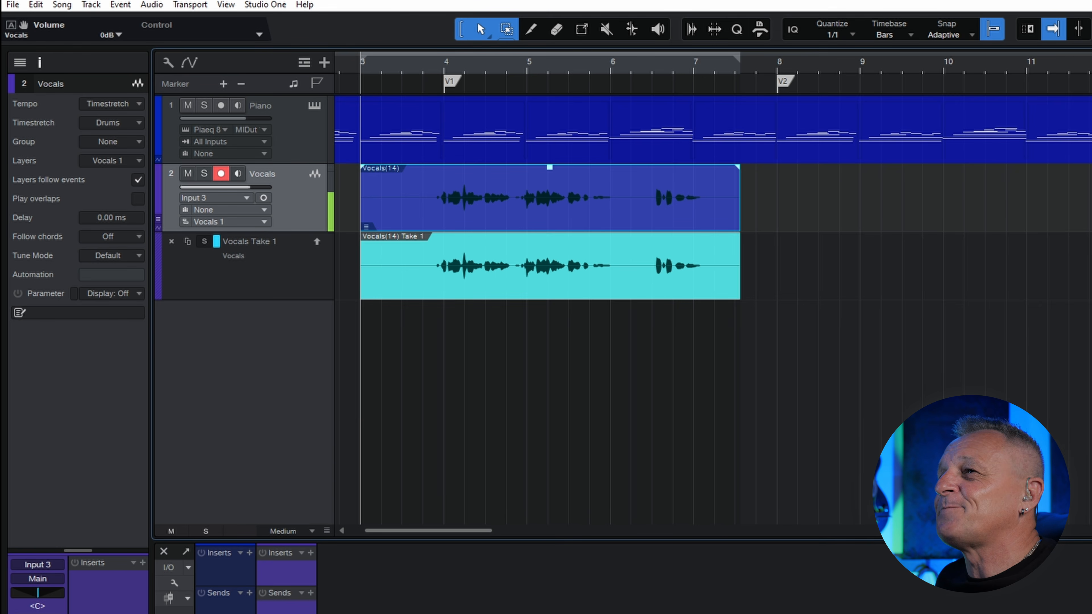
pyautogui.press('KP_Multiply')
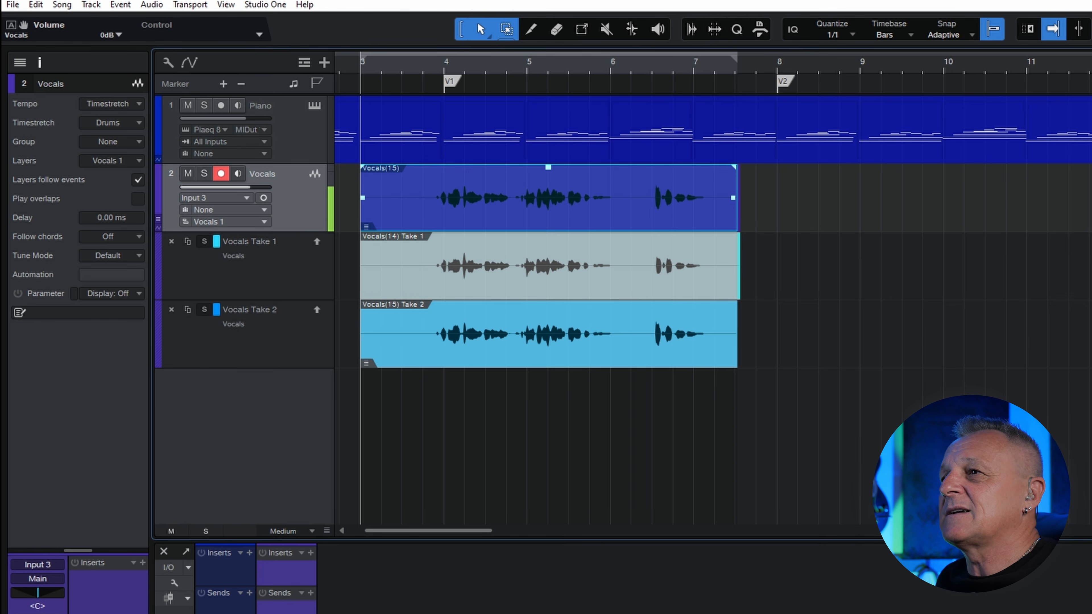
pyautogui.press('KP_Multiply')
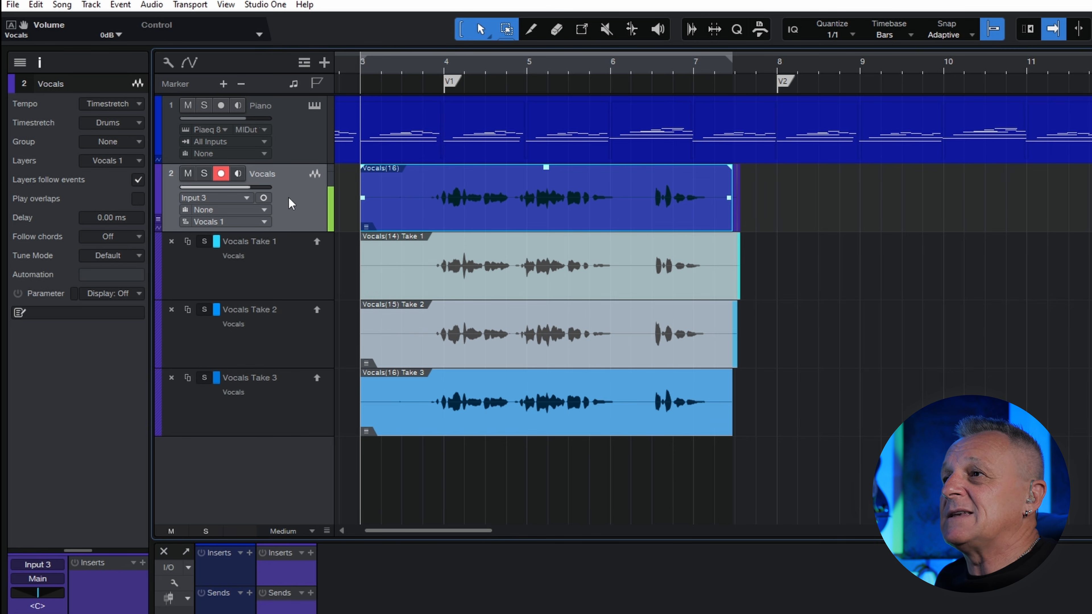
# Collapse and re-expand the Vocals track's layers, and promote the whole Vocals Take 2 to the main lane.
pyautogui.click(156, 219)
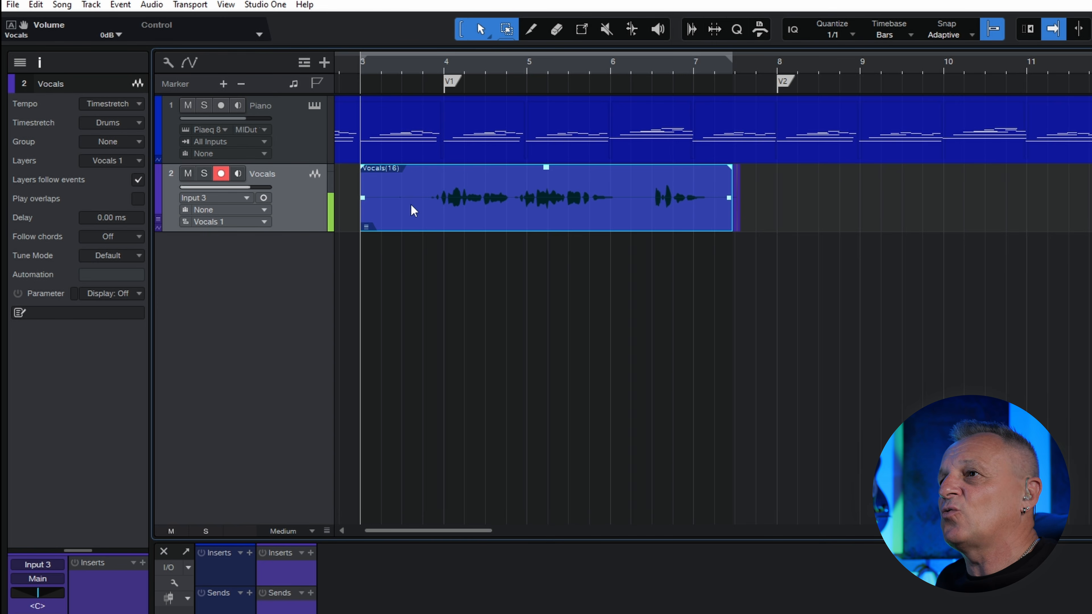
pyautogui.click(157, 218)
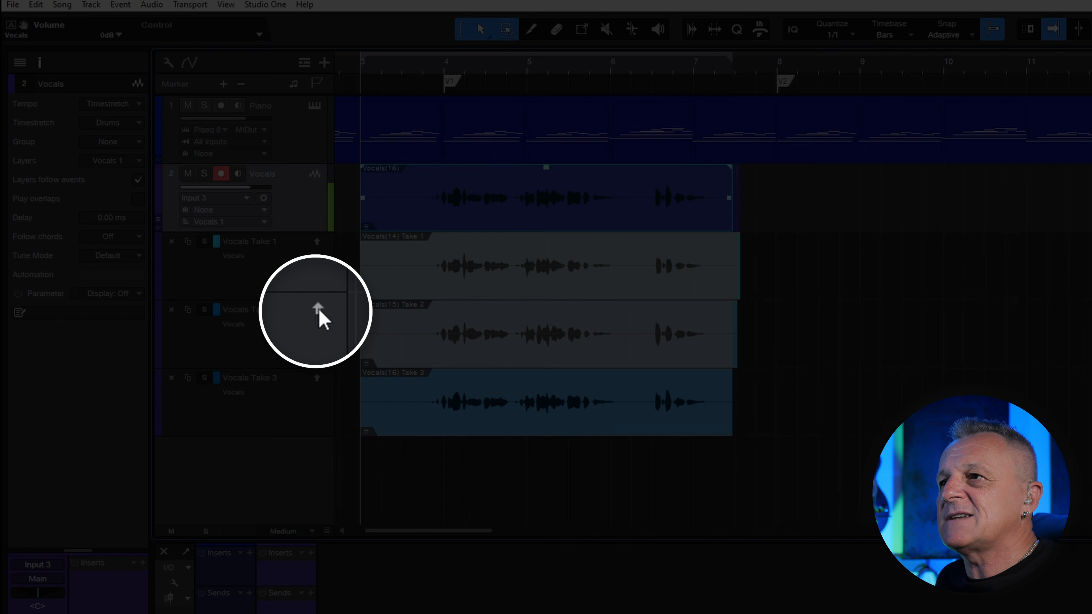
pyautogui.click(317, 309)
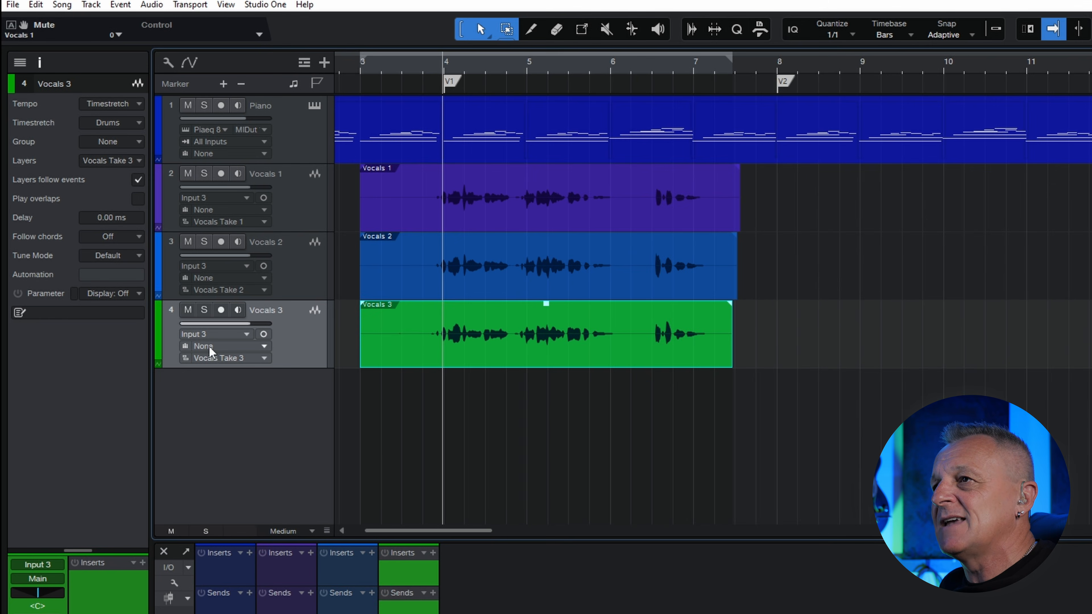
# Add a new layer to the Vocals 1 track, accepting the suggested name Vocals 1.2.
pyautogui.click(299, 193)
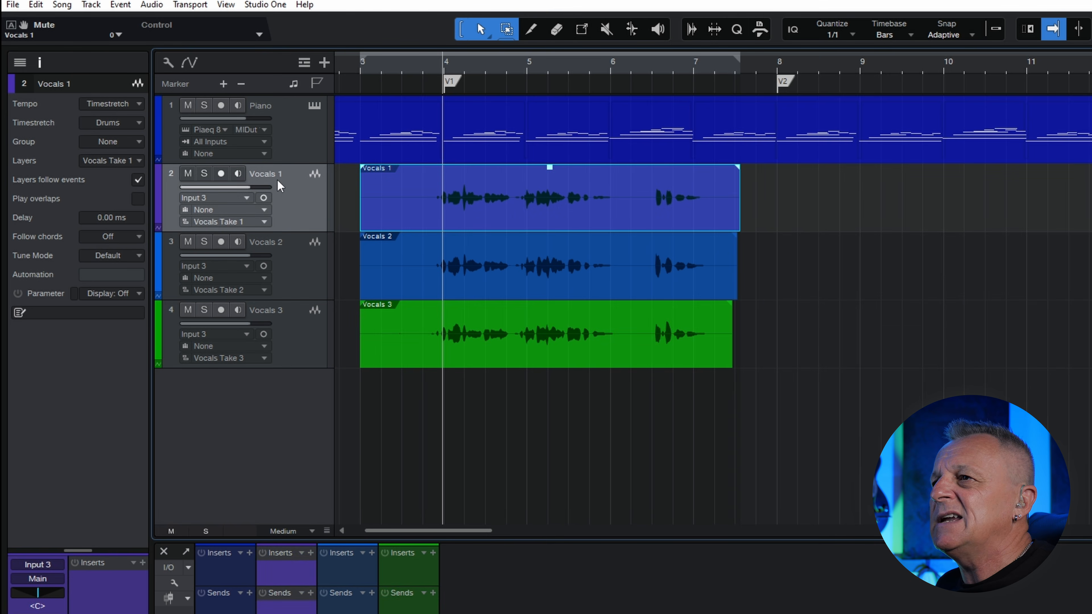
pyautogui.rightClick(300, 199)
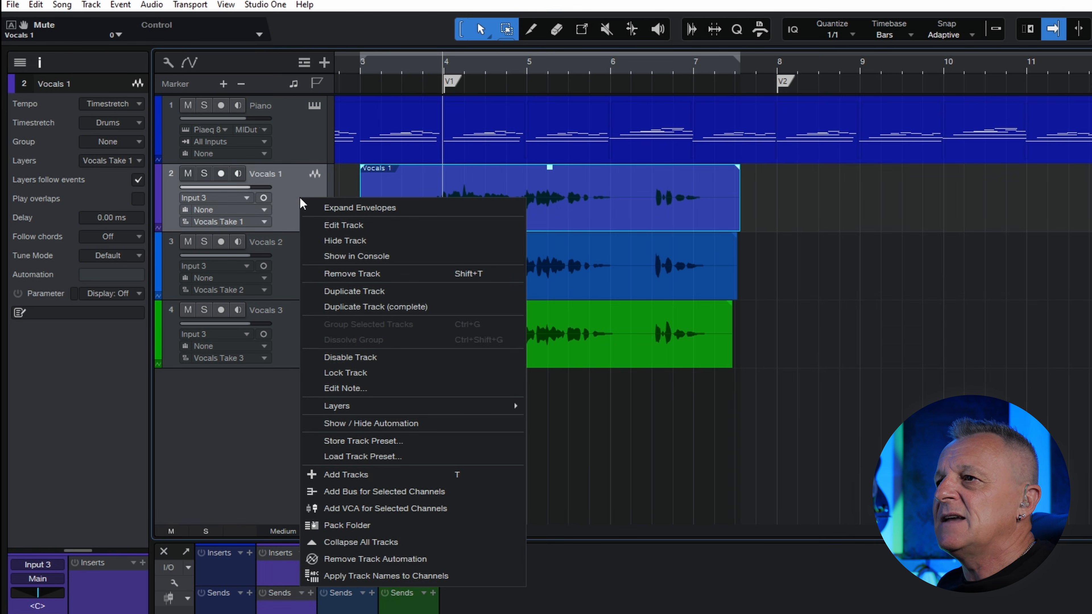
pyautogui.moveTo(339, 405)
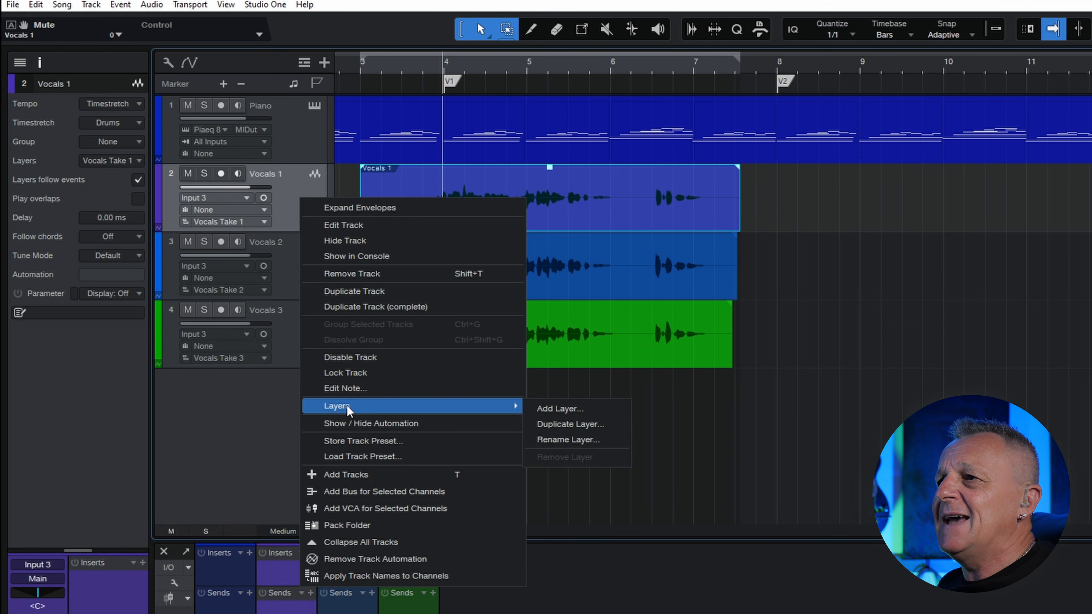
pyautogui.click(544, 410)
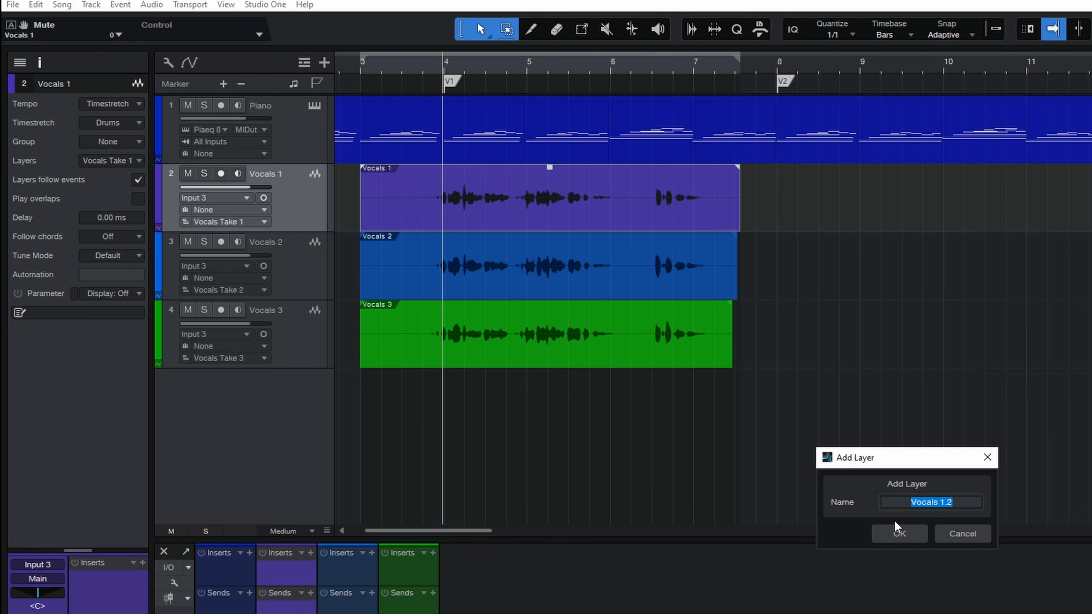
pyautogui.click(889, 535)
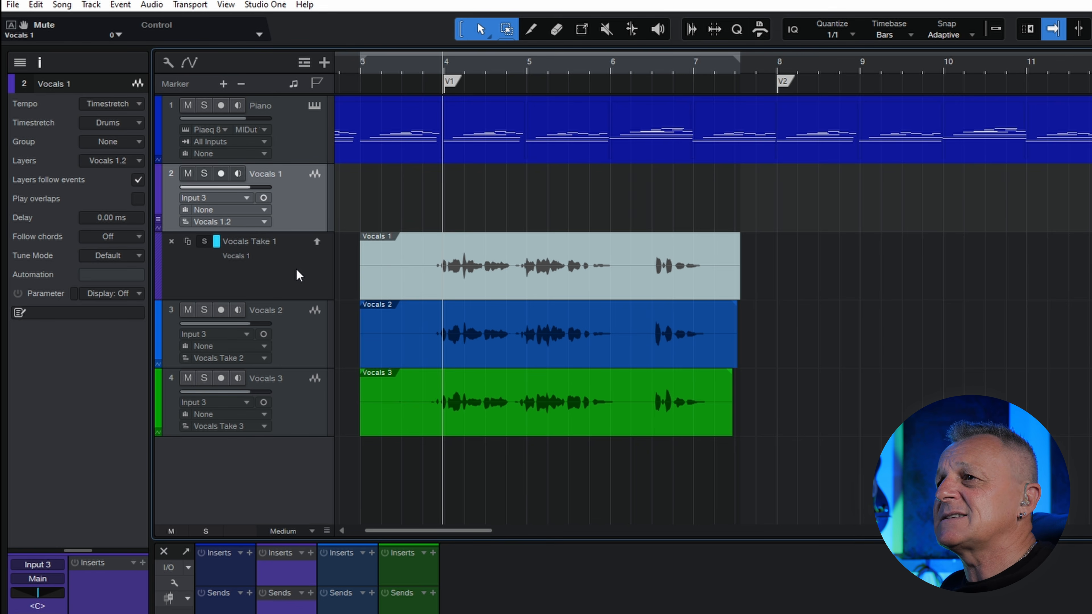
# Add one more layer to the Vocals 1 track so that Vocals 1.2 gets its own empty lane.
pyautogui.rightClick(296, 199)
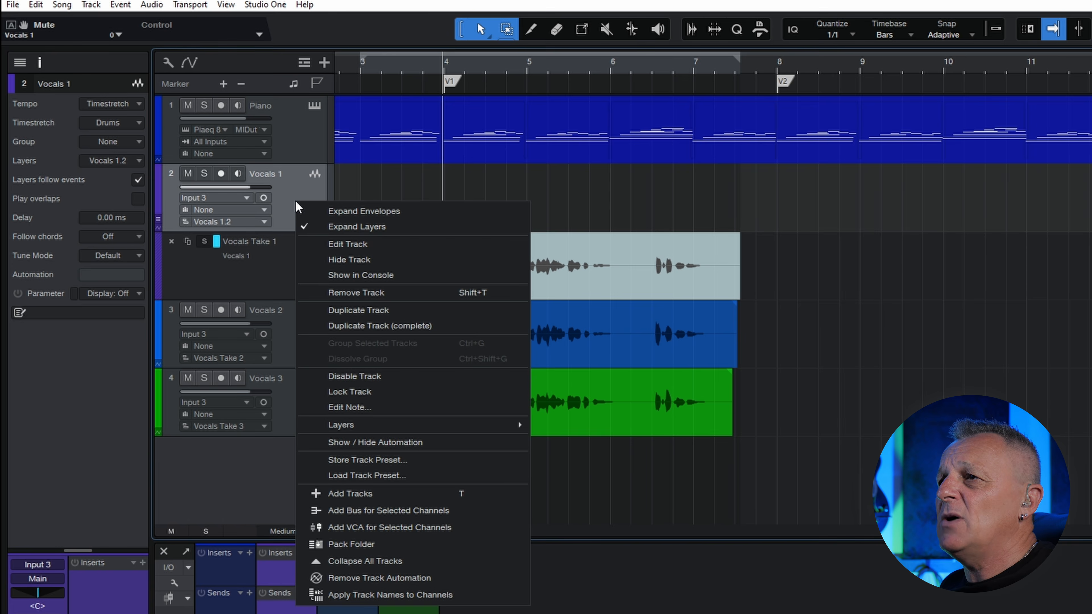
pyautogui.moveTo(368, 425)
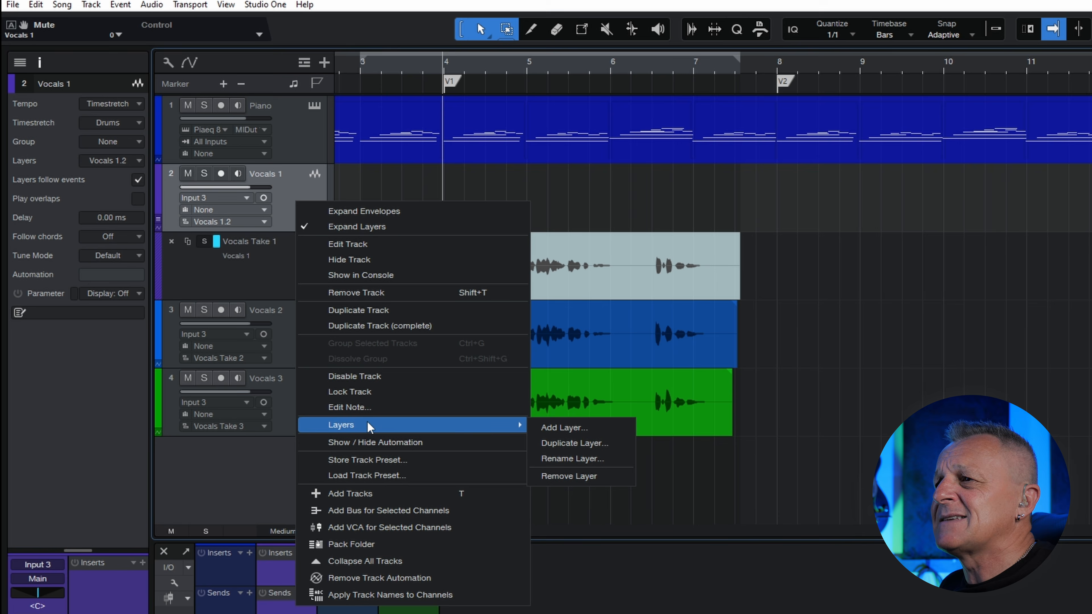
pyautogui.click(556, 431)
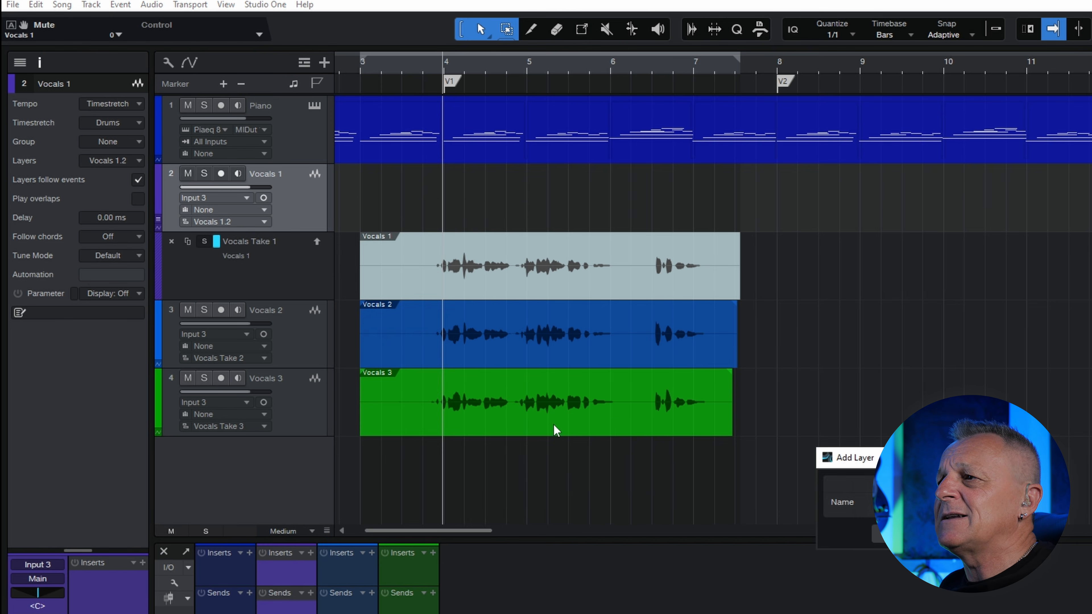
pyautogui.press('Return')
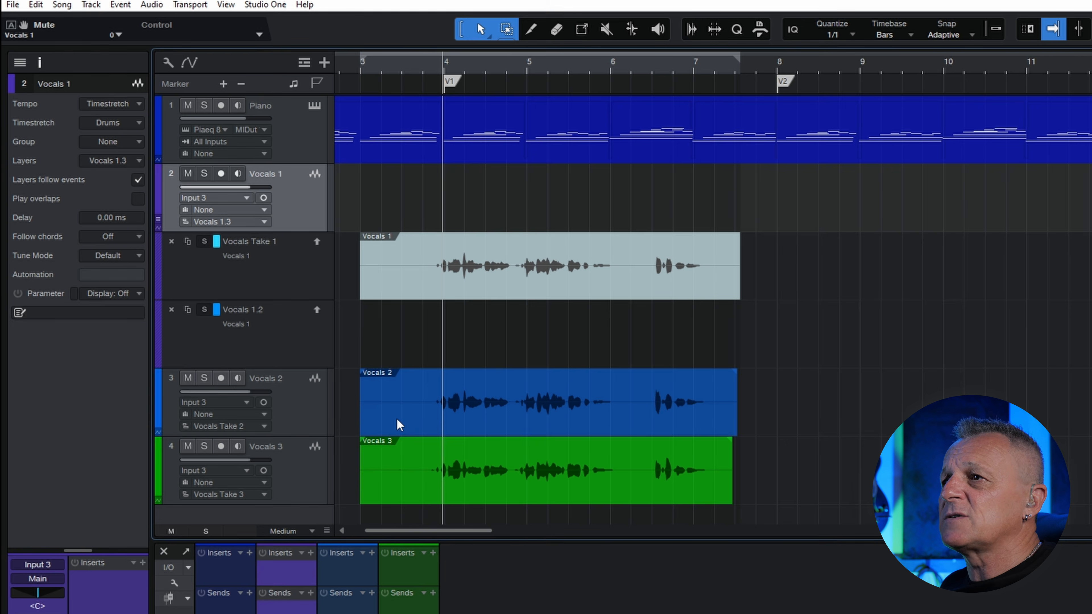
# Move the Vocals 2 clip into the Vocals 1.2 layer and delete the emptied Vocals 2 track.
pyautogui.moveTo(396, 418); pyautogui.dragTo(401, 343)
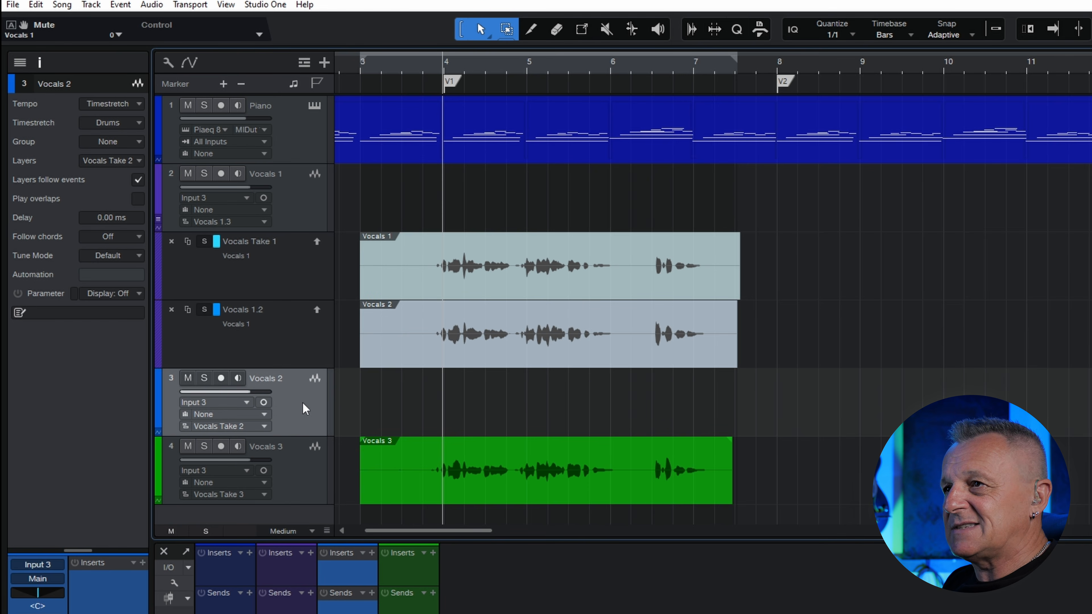
pyautogui.press('Delete')
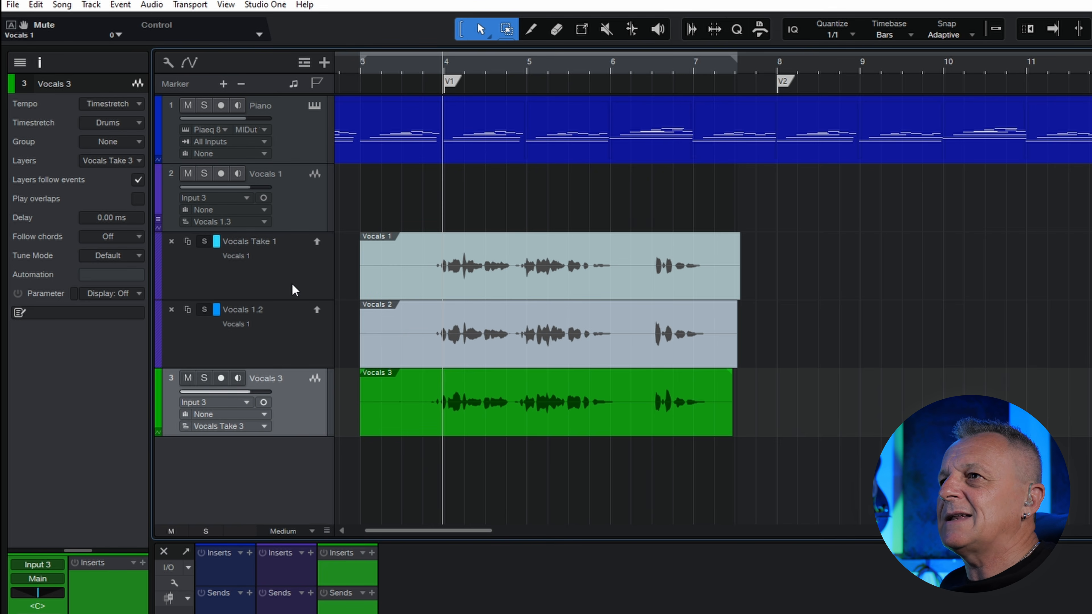
# Select the Vocals 1 track and toggle its Inspector hidden and shown, leaving it shown.
pyautogui.click(290, 168)
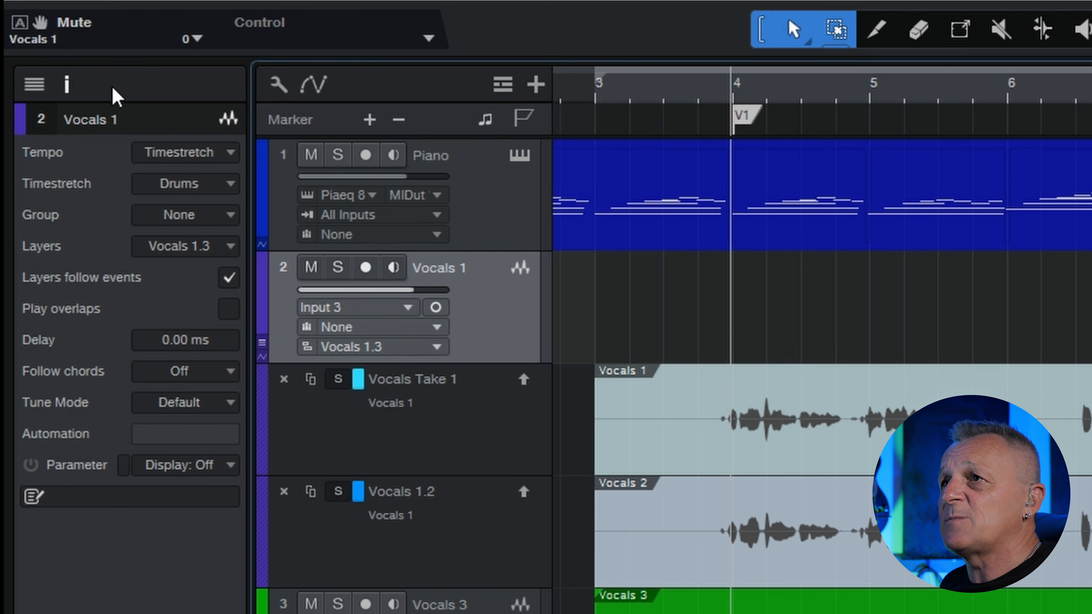
pyautogui.click(65, 87)
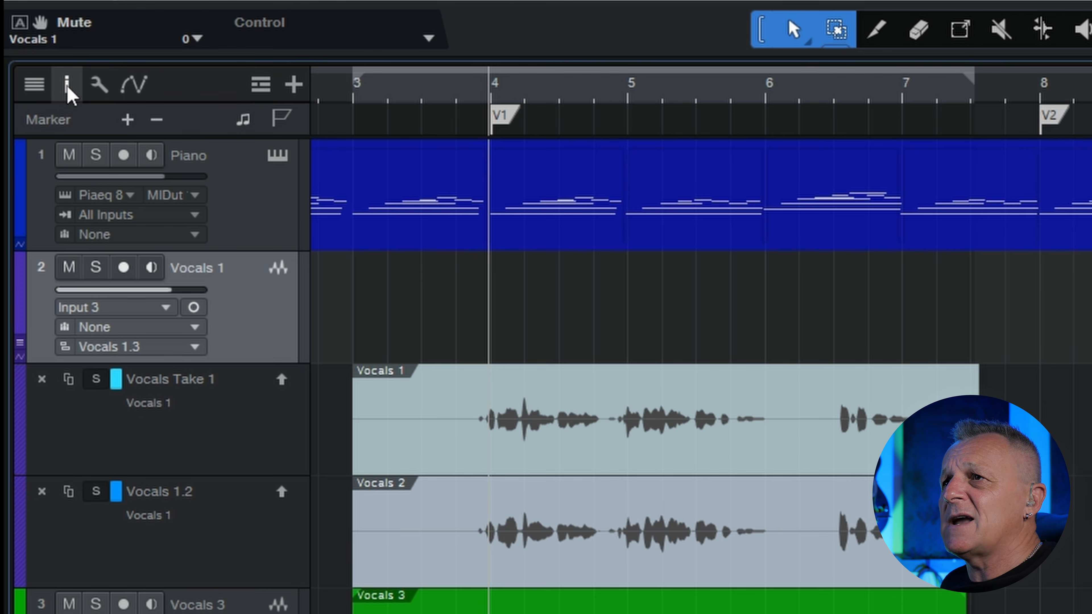
pyautogui.click(68, 86)
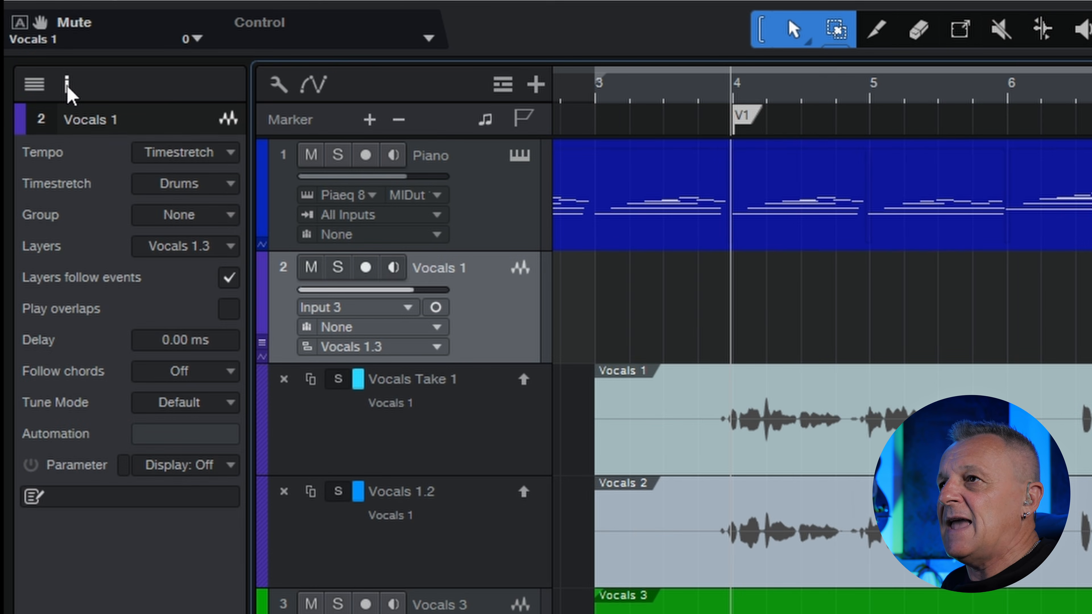
pyautogui.click(67, 86)
pyautogui.click(67, 86)
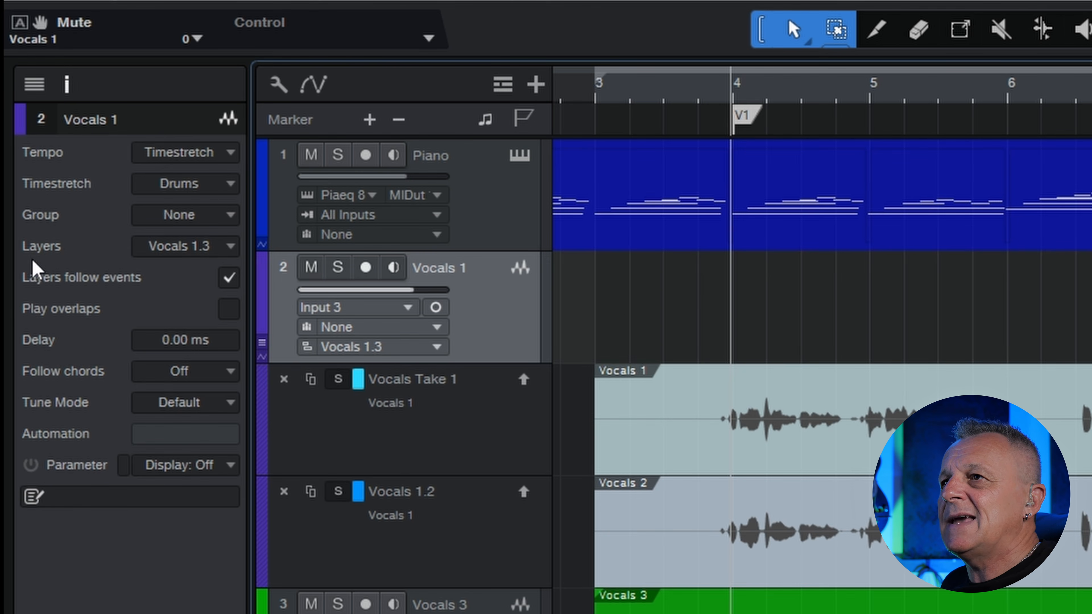
# Add a further layer to Vocals 1 from the track's Inspector, keeping the suggested name.
pyautogui.click(231, 250)
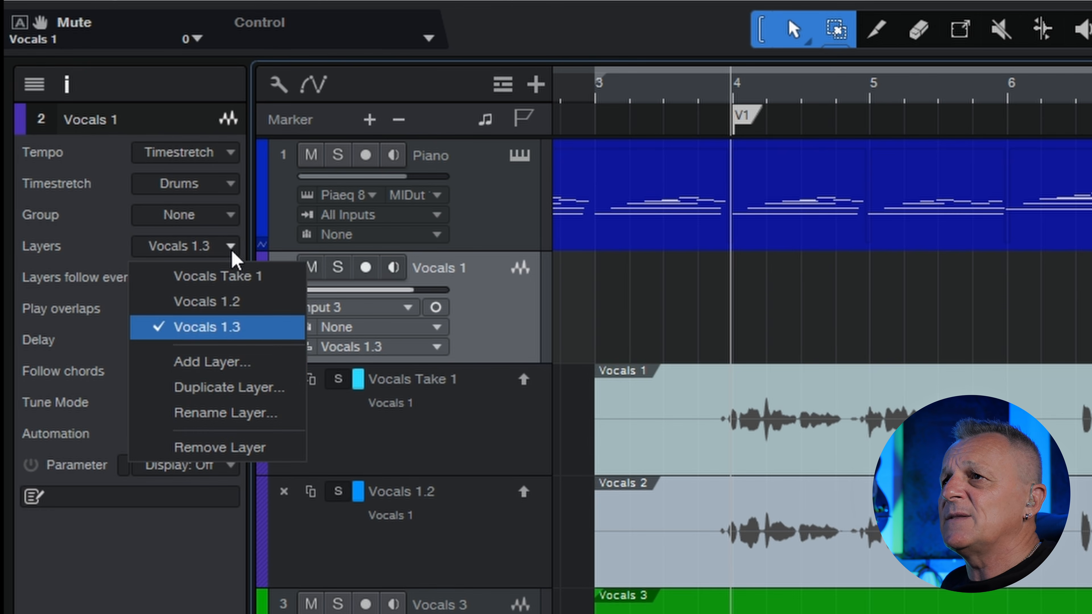
pyautogui.click(215, 362)
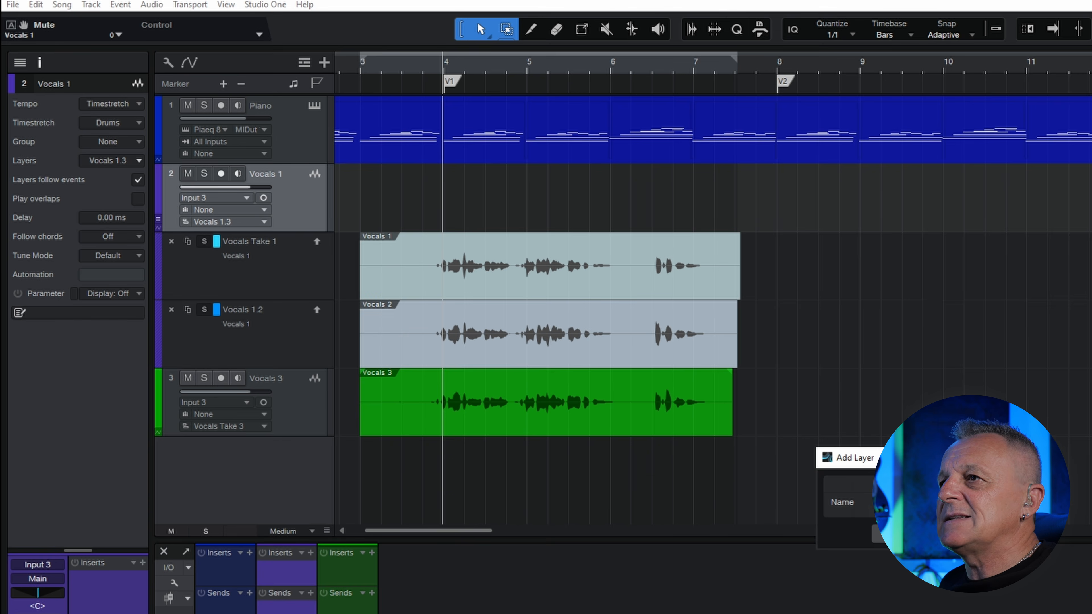
pyautogui.press('Return')
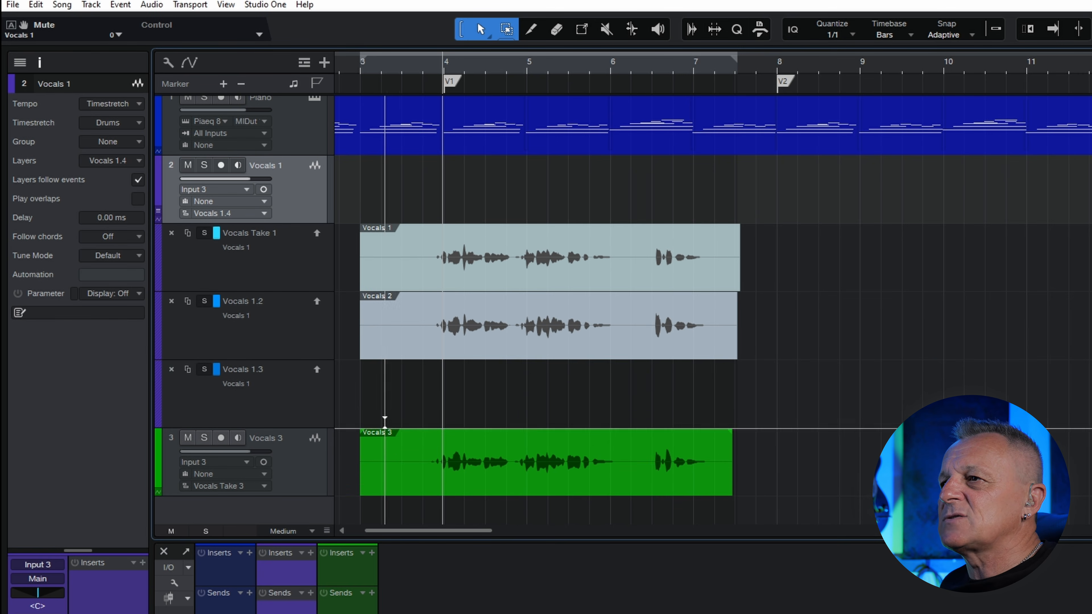
# Move the Vocals 3 clip into the Vocals 1.3 layer and delete the emptied Vocals 3 track.
pyautogui.moveTo(390, 475); pyautogui.dragTo(396, 400)
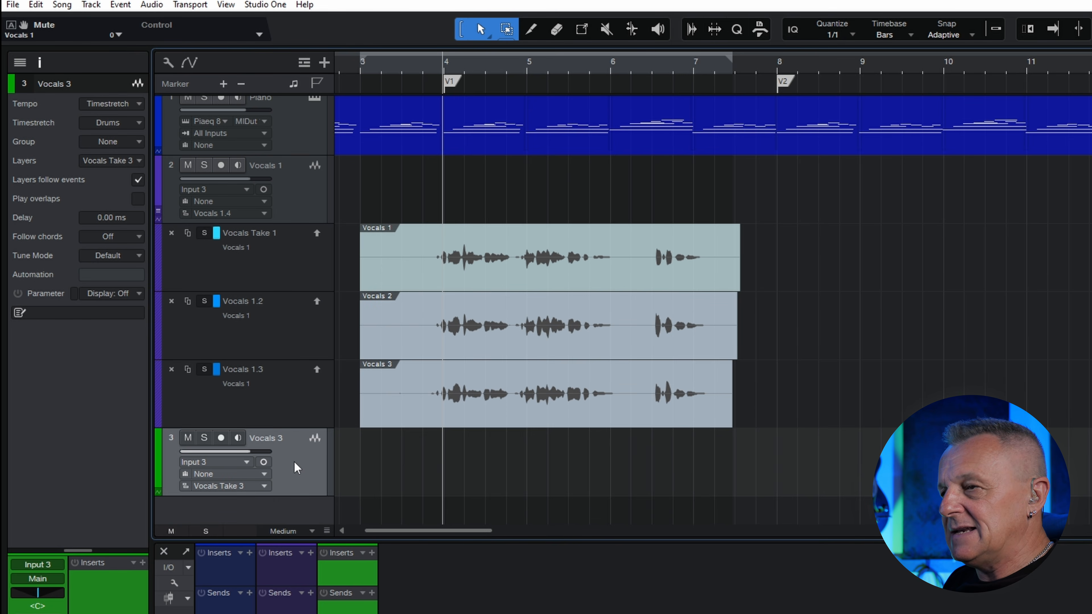
pyautogui.press('Delete')
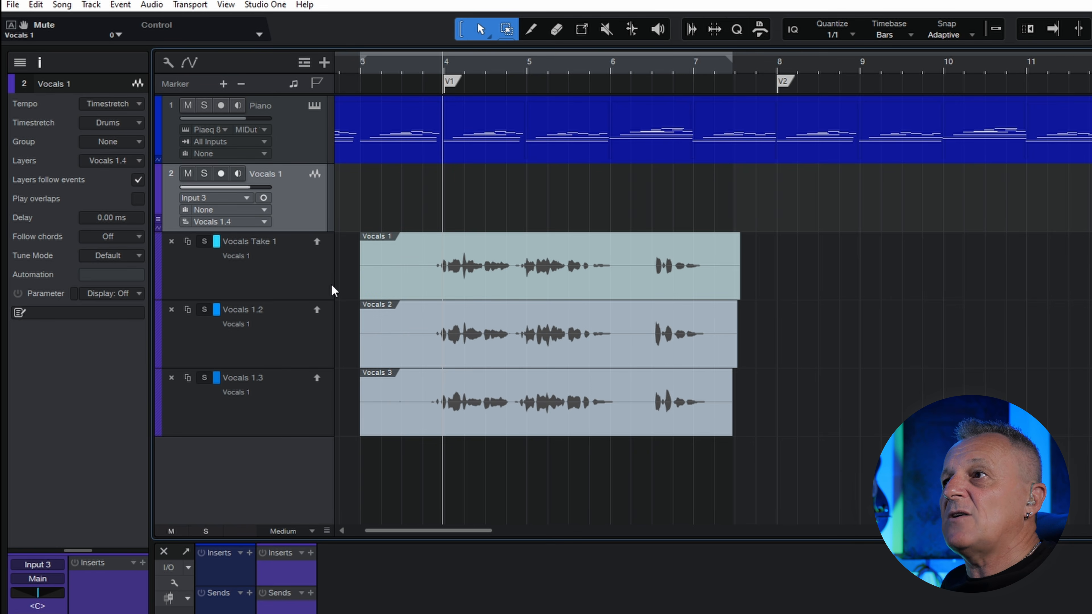
# Play the song briefly from the V1 marker to check playback while the Vocals 1 main lane is empty.
pyautogui.press('f')
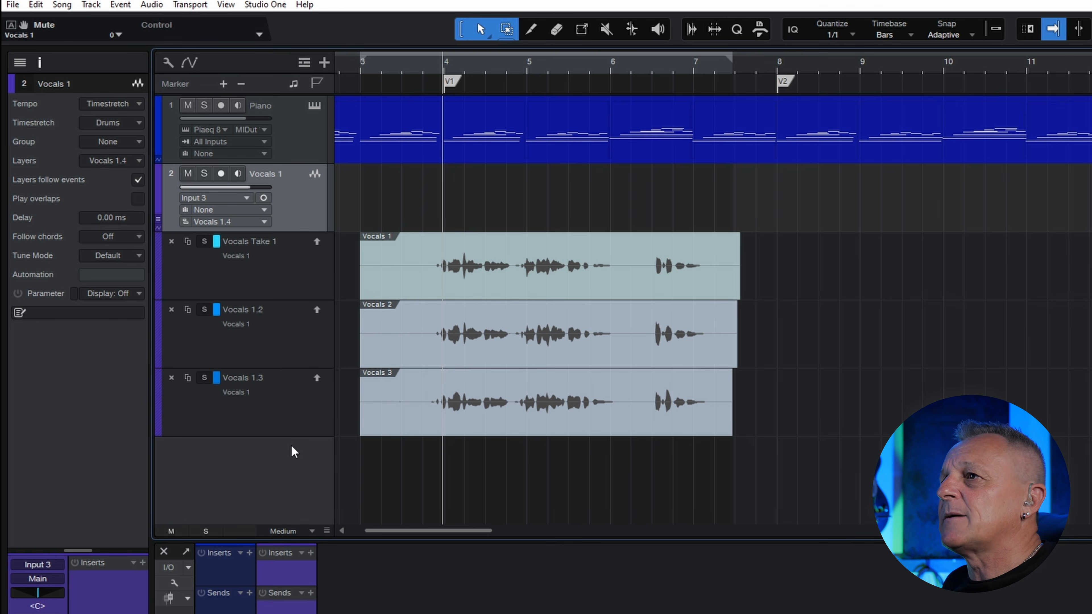
pyautogui.press('space')
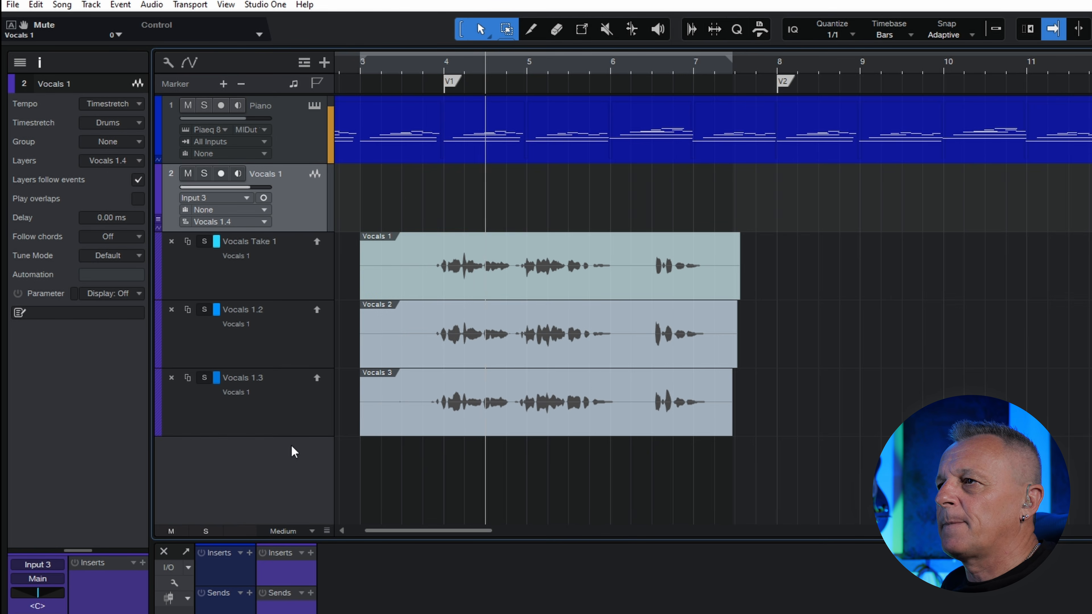
pyautogui.press('space')
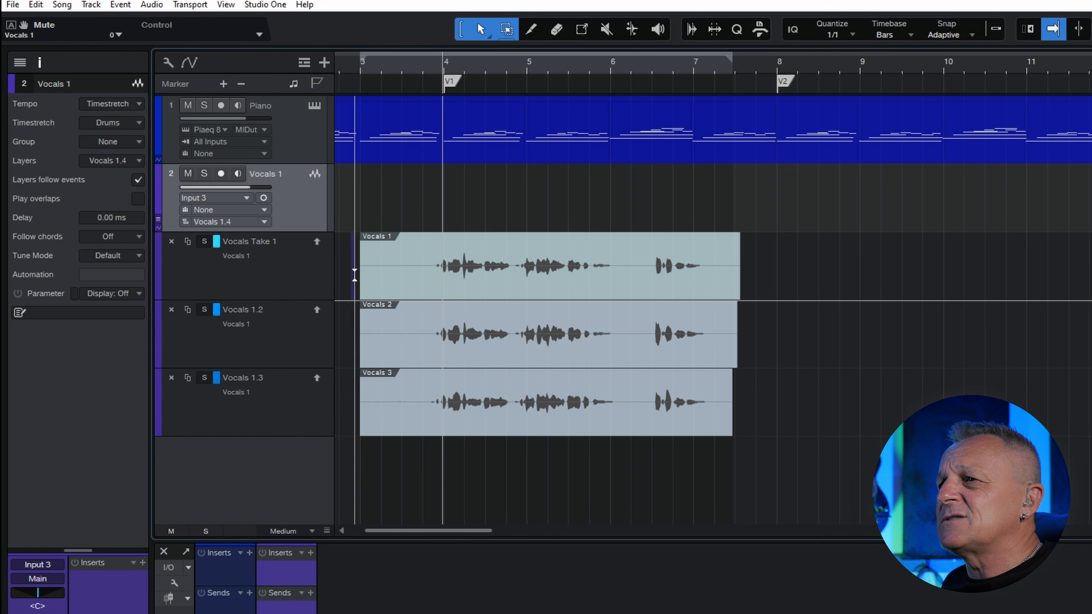
# Select the whole Vocals Take 1 clip for the Vocals 1 main lane and switch the main lane between the takes.
pyautogui.moveTo(352, 275); pyautogui.dragTo(756, 283)
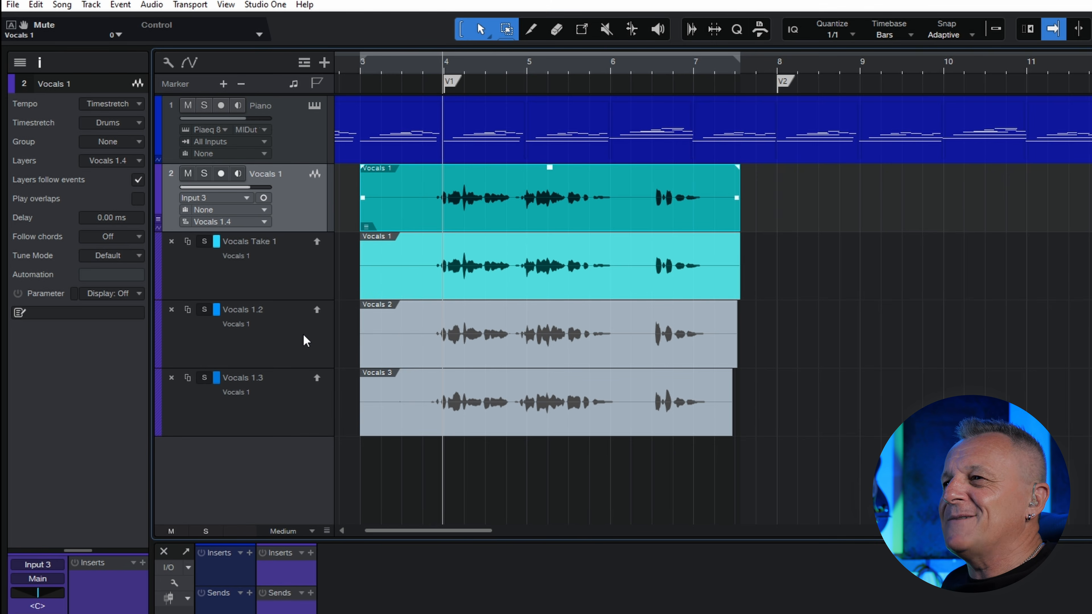
pyautogui.click(317, 310)
pyautogui.click(317, 378)
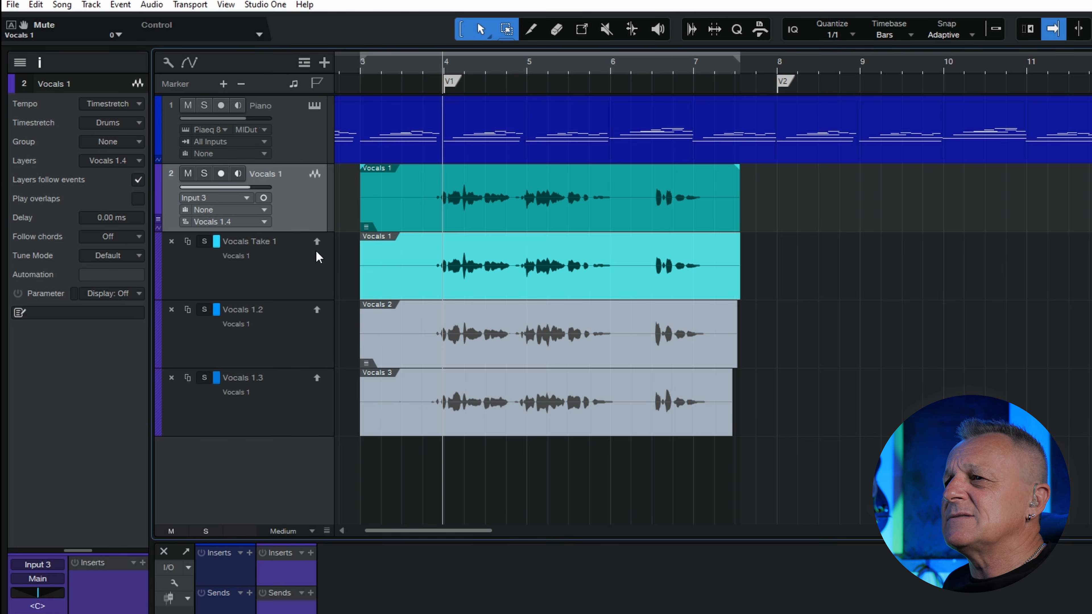
pyautogui.click(316, 240)
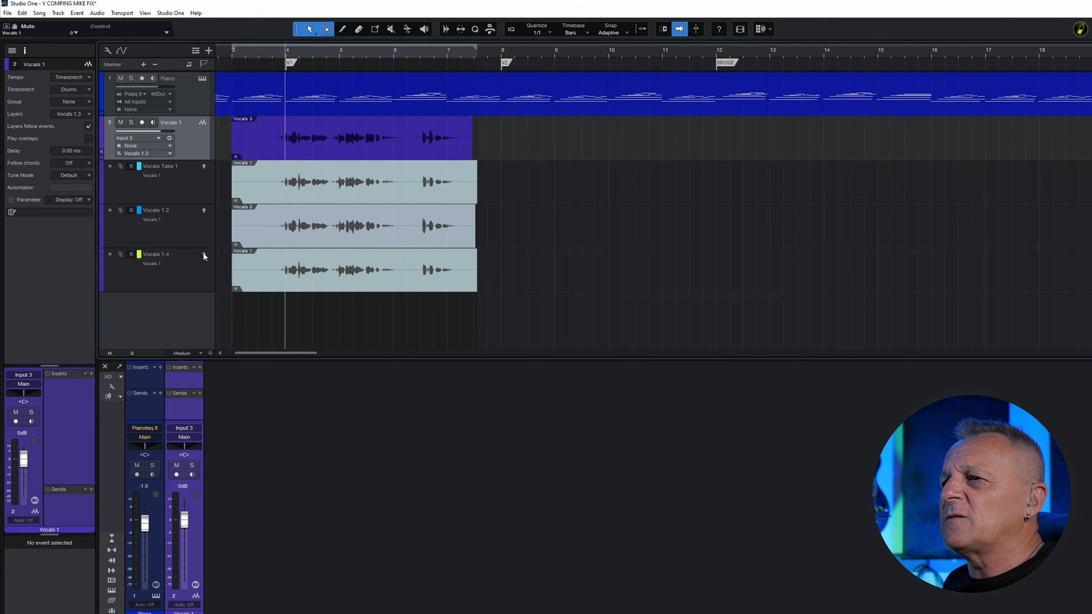
pyautogui.click(317, 378)
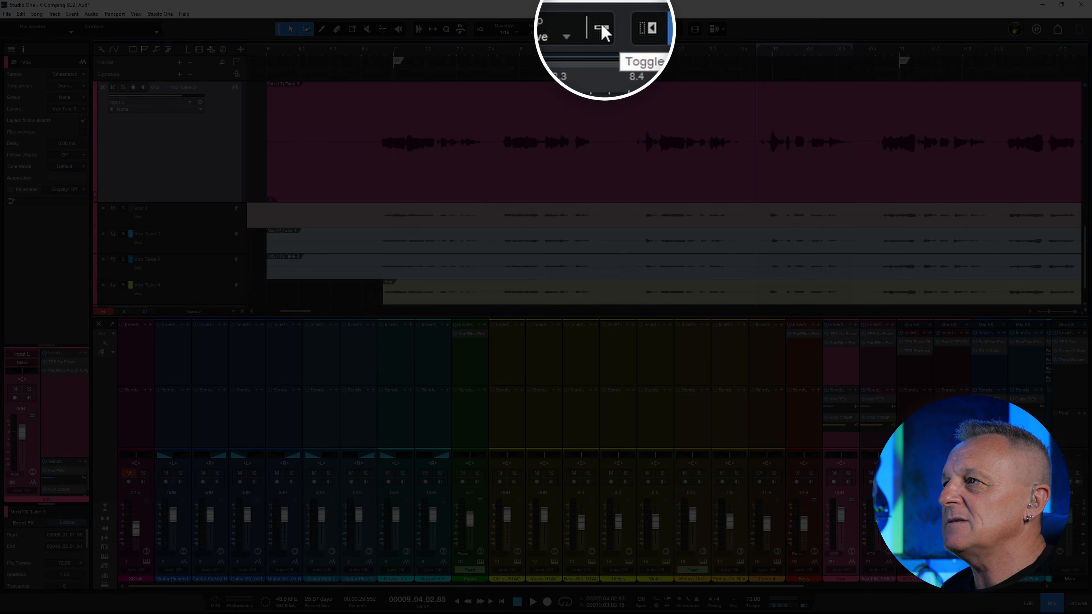
# Turn on snapping in the vocal comping song.
pyautogui.click(602, 31)
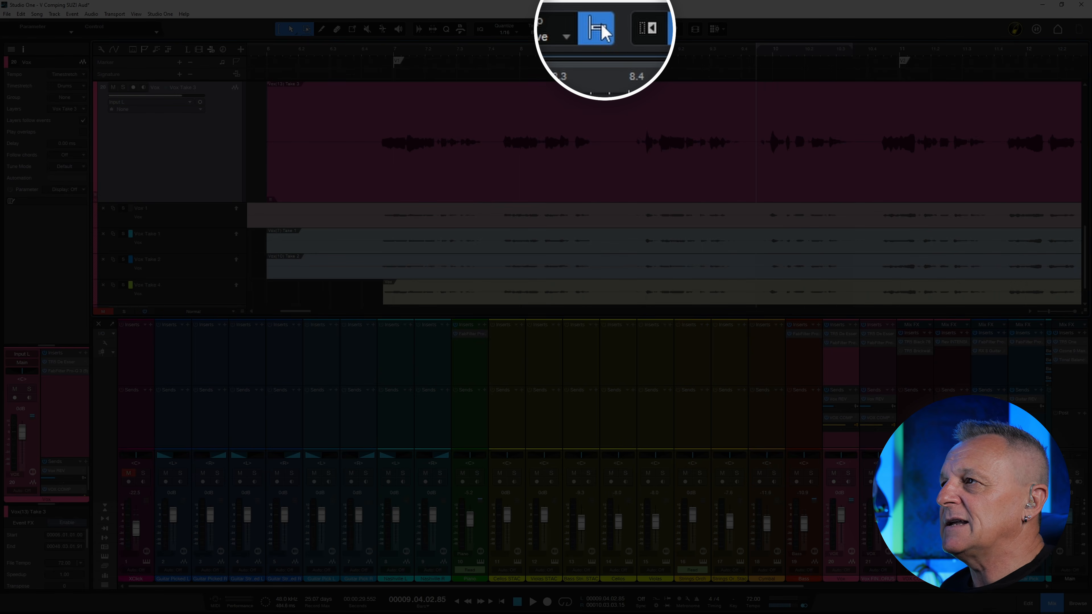
# Turn off snapping in the song so ranges can be selected freely.
pyautogui.click(602, 30)
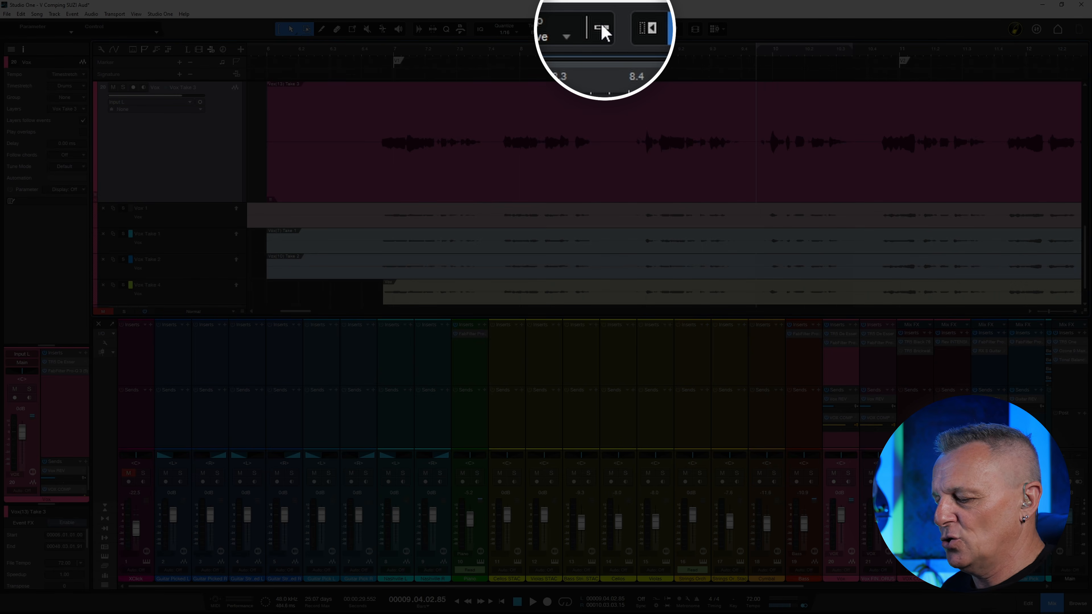
pyautogui.press('n')
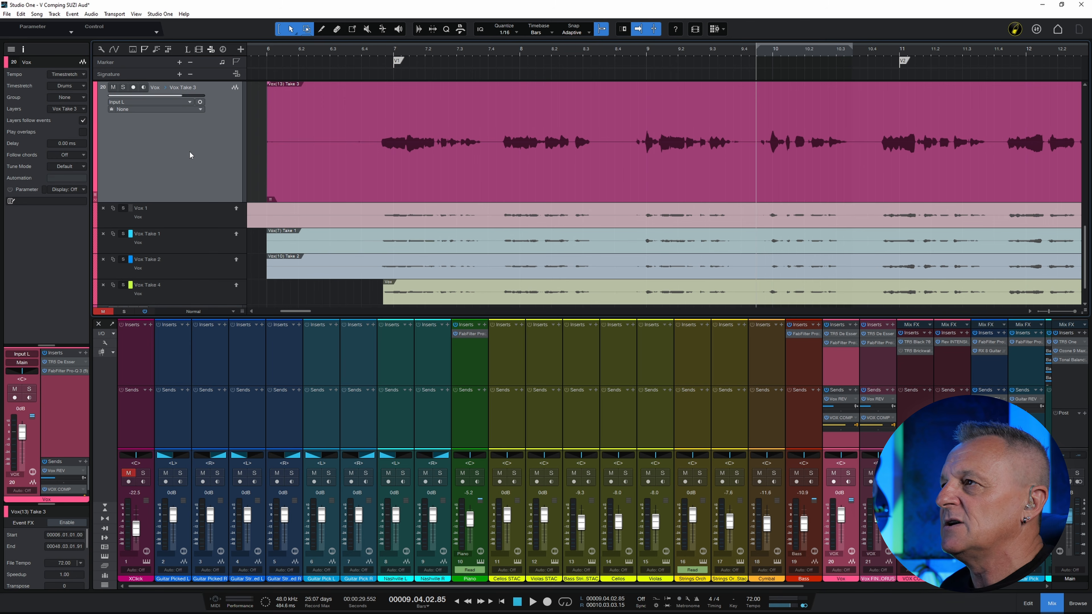
pyautogui.press('n')
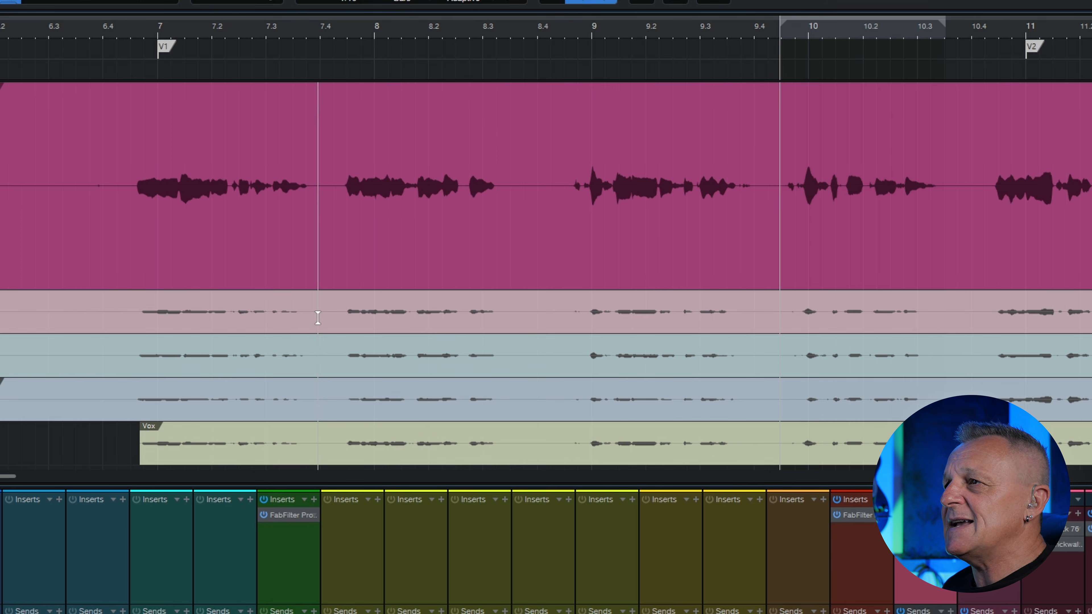
# Comp the four vocal phrases between bars 7 and 10 from the Vox 1 layer into the Vox main lane.
pyautogui.moveTo(318, 318); pyautogui.dragTo(125, 323)
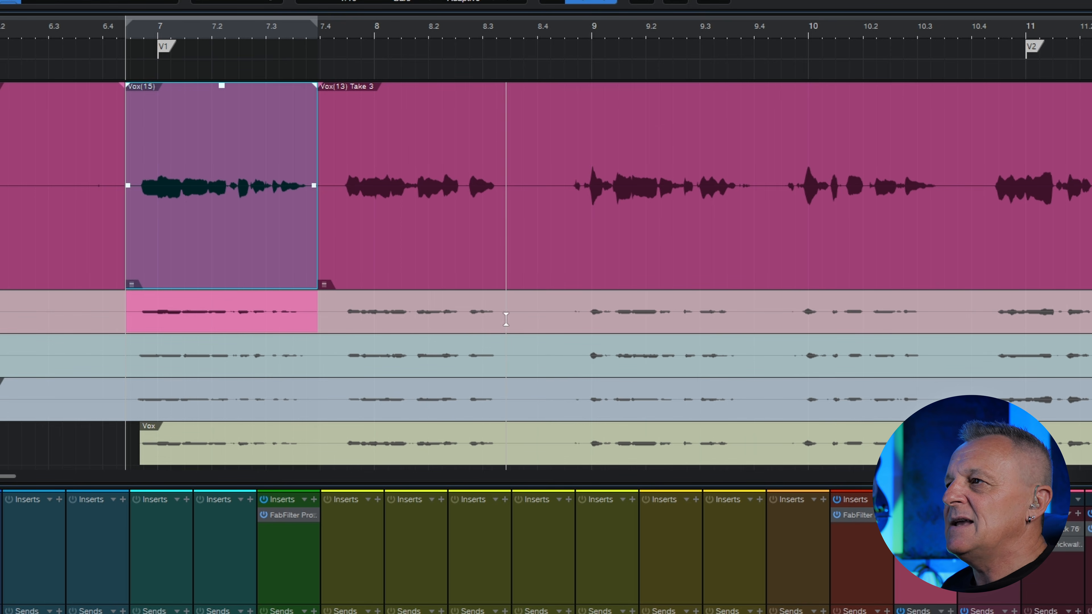
pyautogui.moveTo(507, 319); pyautogui.dragTo(336, 323)
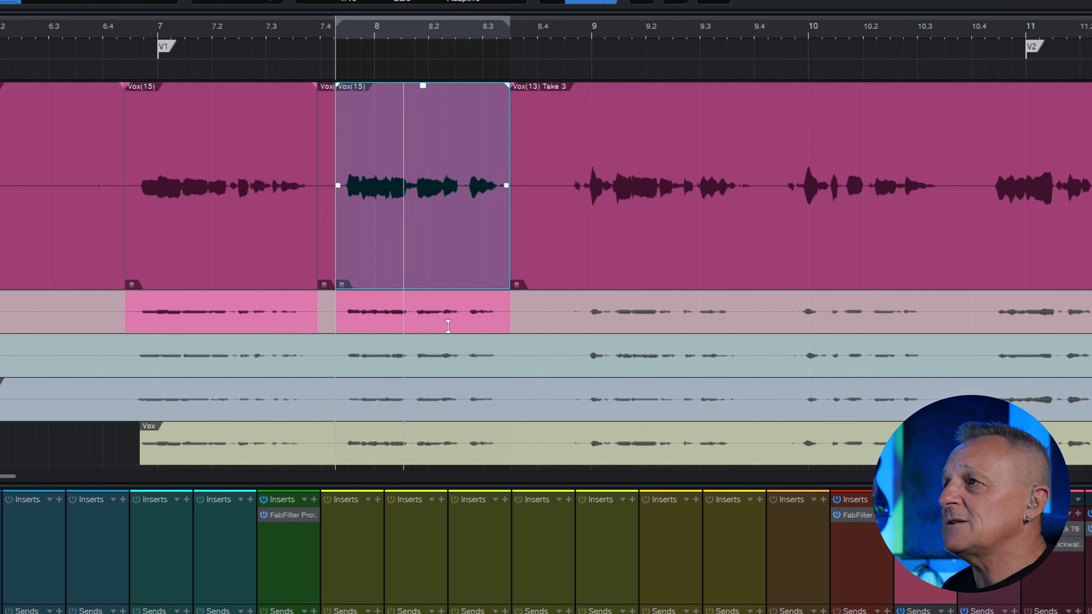
pyautogui.moveTo(756, 331); pyautogui.dragTo(565, 339)
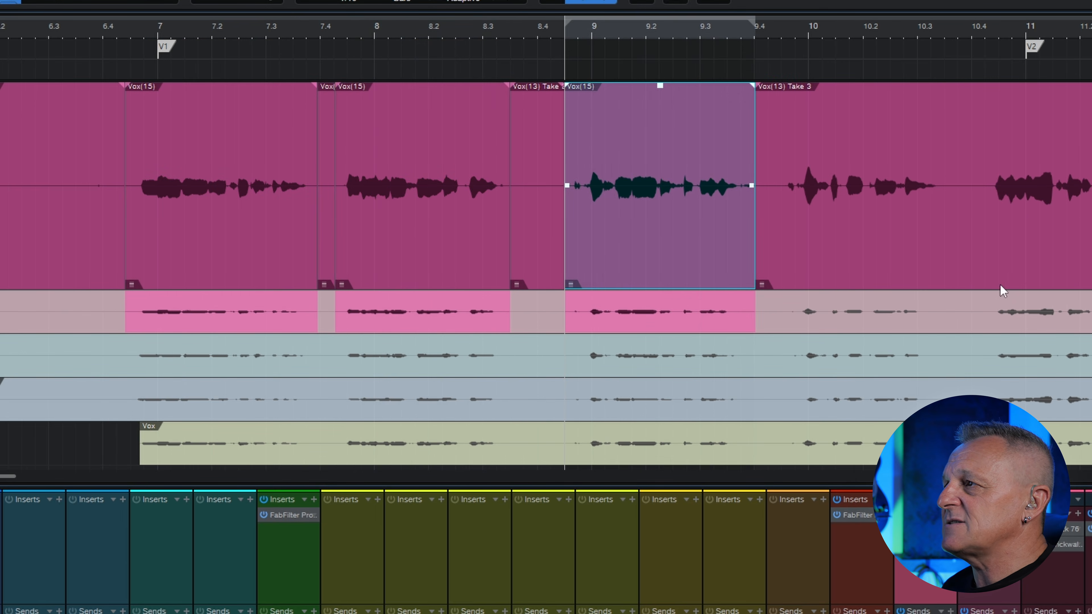
pyautogui.moveTo(953, 321); pyautogui.dragTo(779, 322)
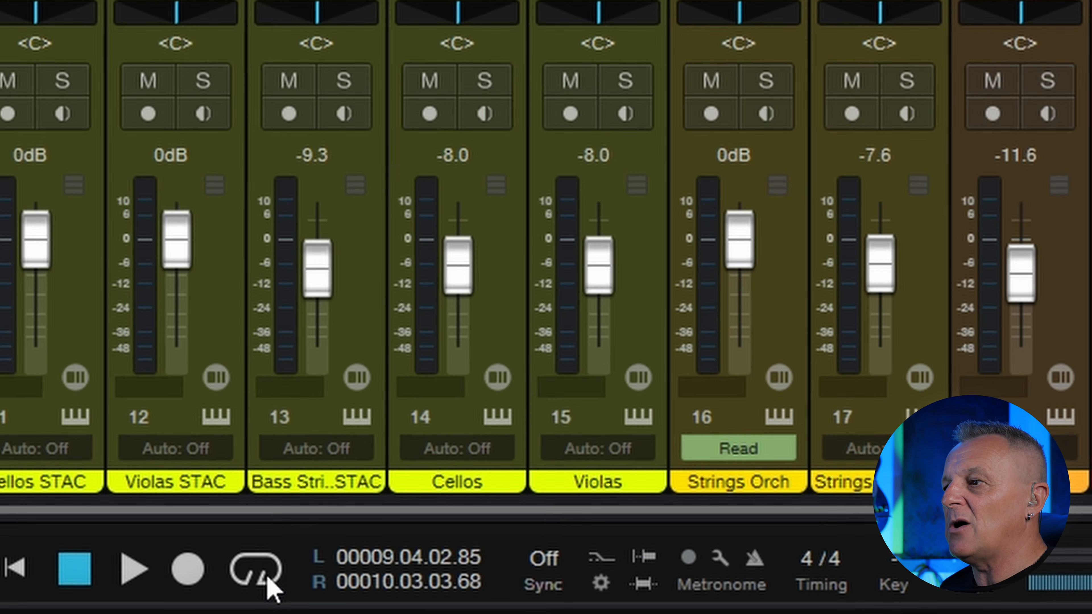
# Turn on looping with Loop Follows Selection enabled and select the first three comped phrases one after another.
pyautogui.rightClick(263, 580)
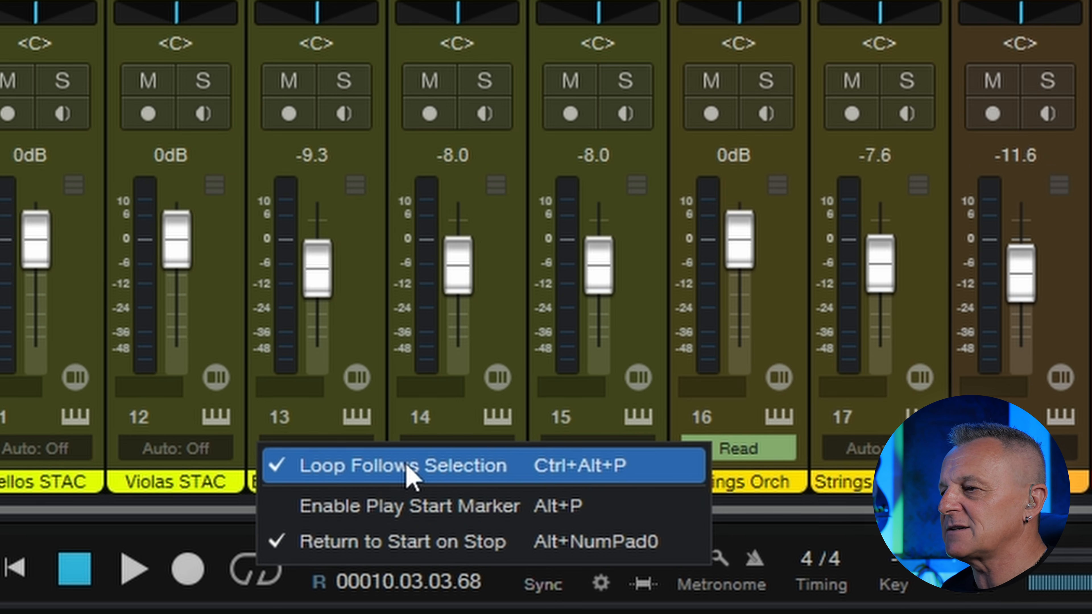
pyautogui.click(239, 580)
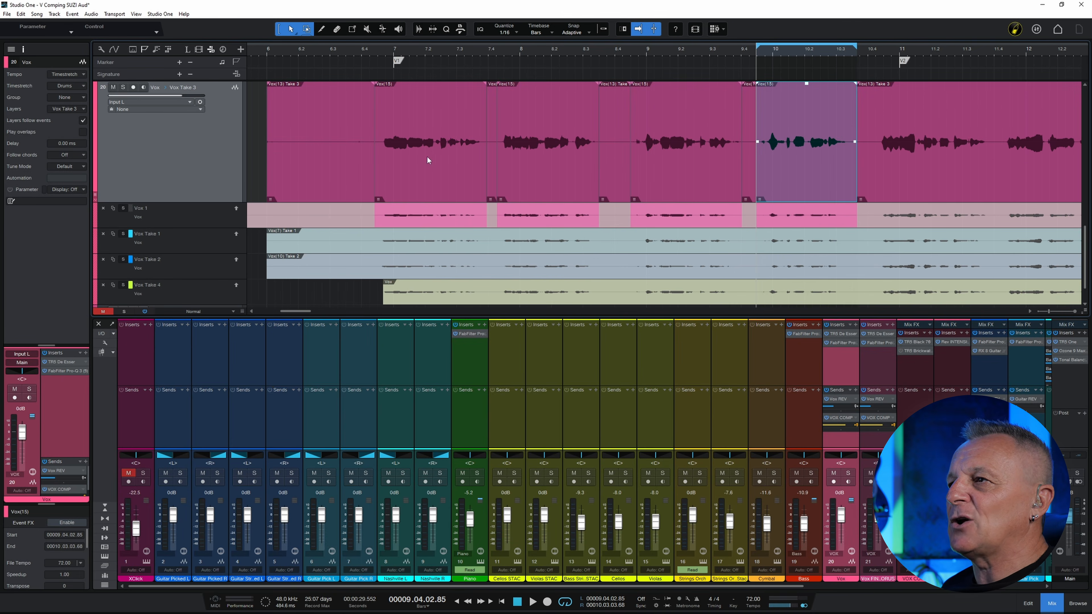
pyautogui.click(433, 160)
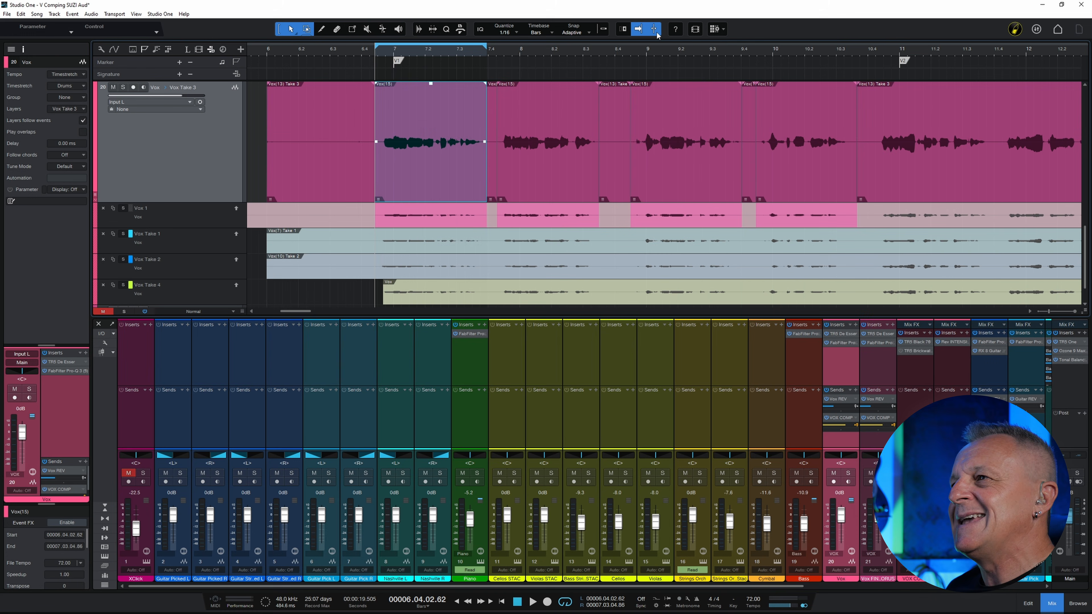
pyautogui.click(544, 172)
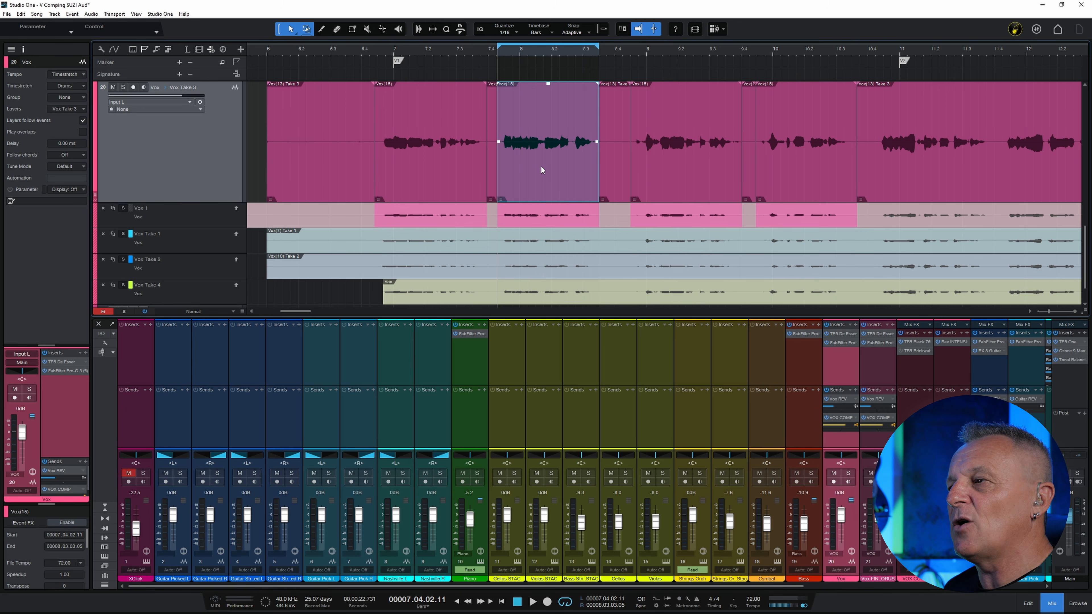
pyautogui.click(678, 169)
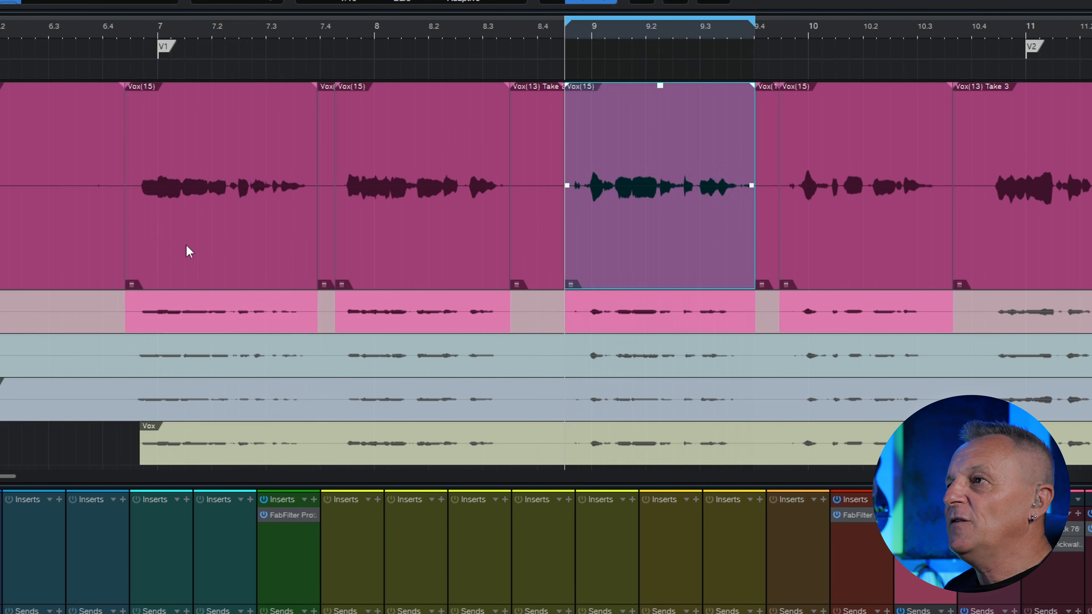
# Select the comped phrase at the V1 marker and cycle it down and up through the take layers, ending on Vox 1.
pyautogui.click(411, 180)
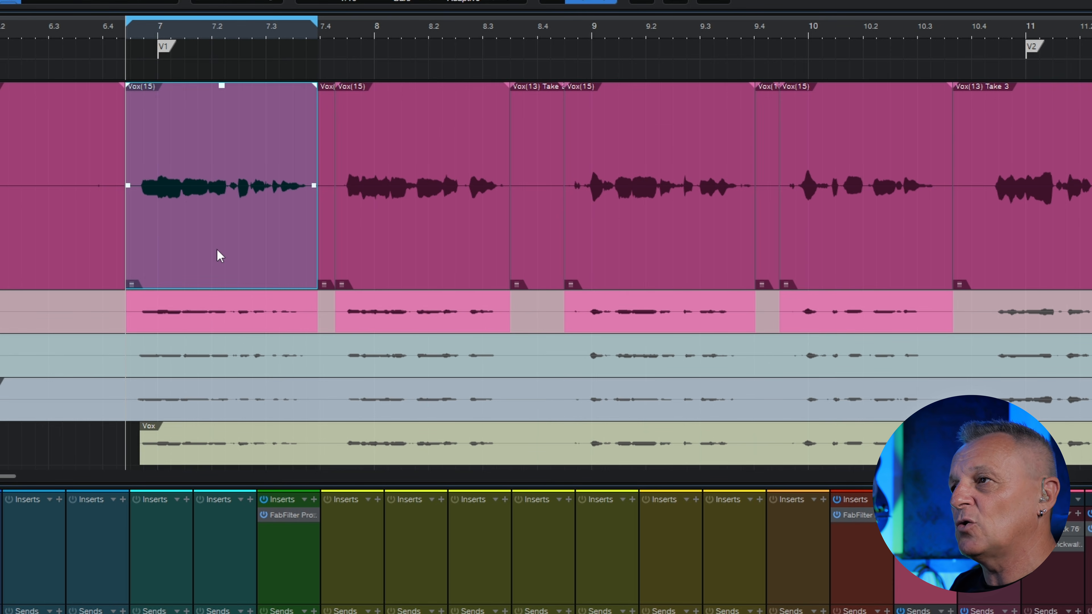
pyautogui.press('Down')
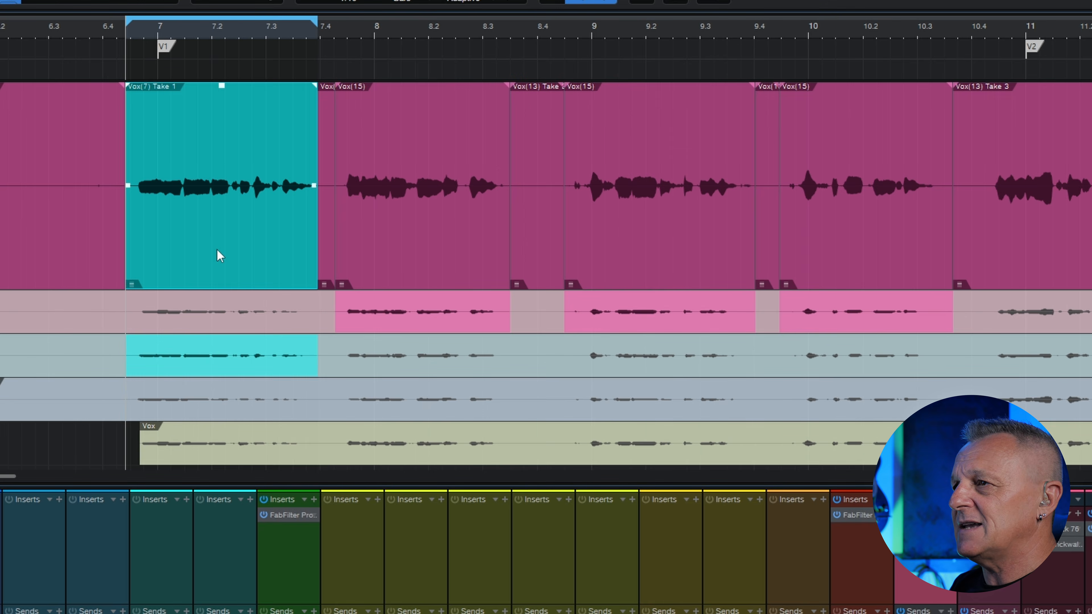
pyautogui.press('Down')
pyautogui.press('Down')
pyautogui.press('Up')
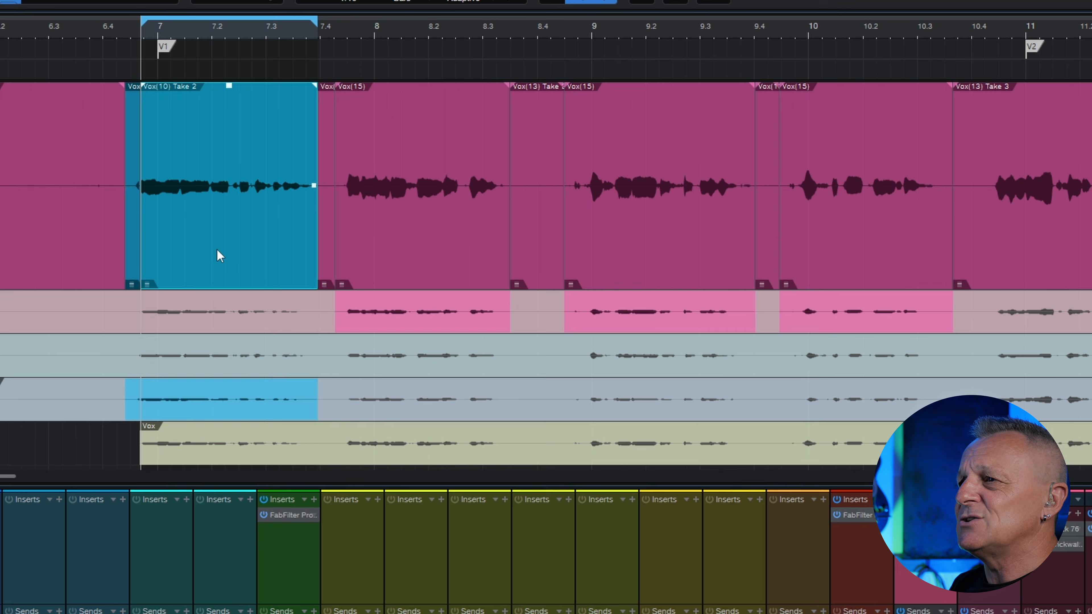
pyautogui.press('Up')
pyautogui.press('Up')
pyautogui.press('Down')
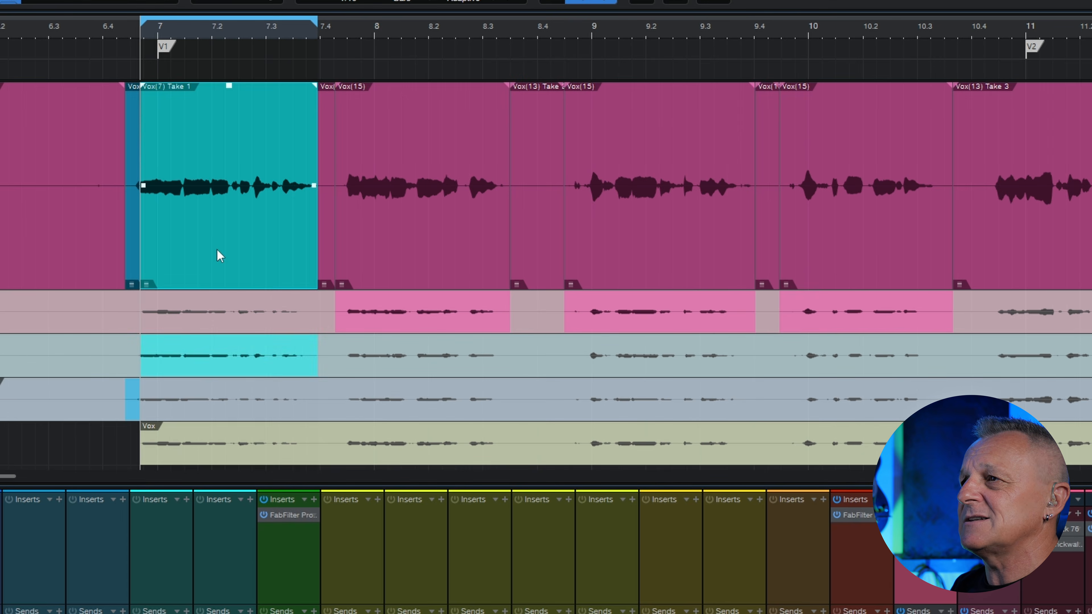
pyautogui.press('Down')
pyautogui.press('Down')
pyautogui.press('Up')
pyautogui.press('Up')
pyautogui.press('Up')
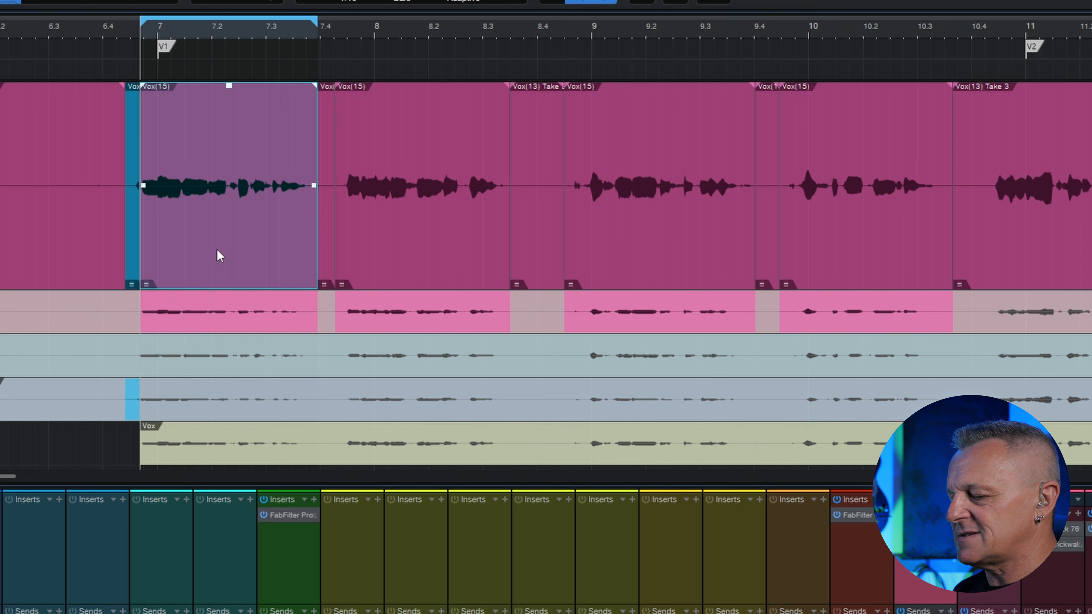
# Loop the phrase at V1 and audition it from Vox Take 1, Vox Take 2 and Vox Take 4 during playback.
pyautogui.press('space')
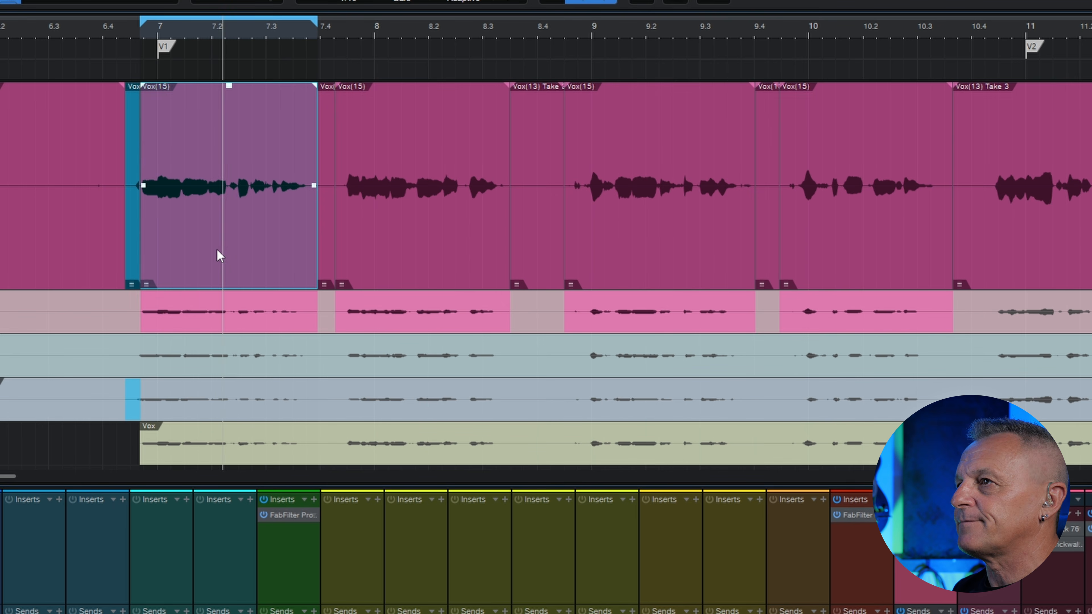
pyautogui.press('Down')
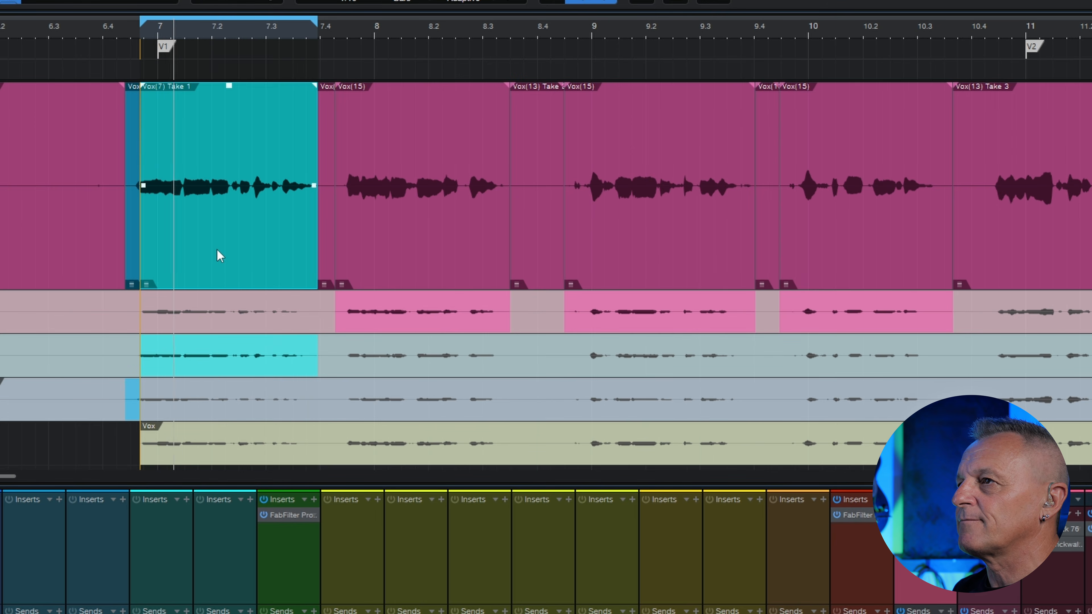
pyautogui.press('Down')
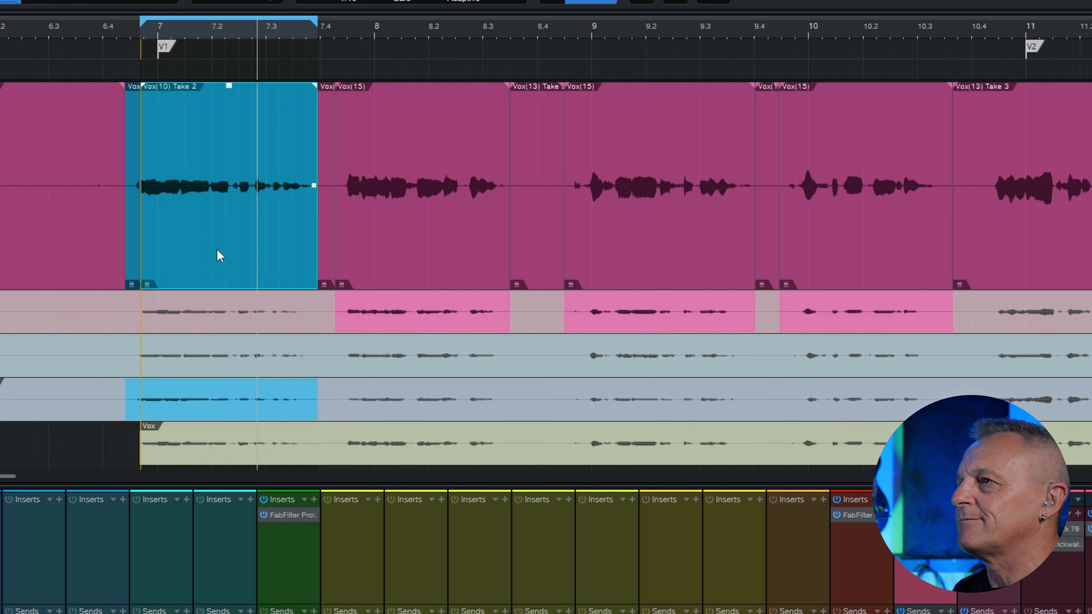
pyautogui.press('Down')
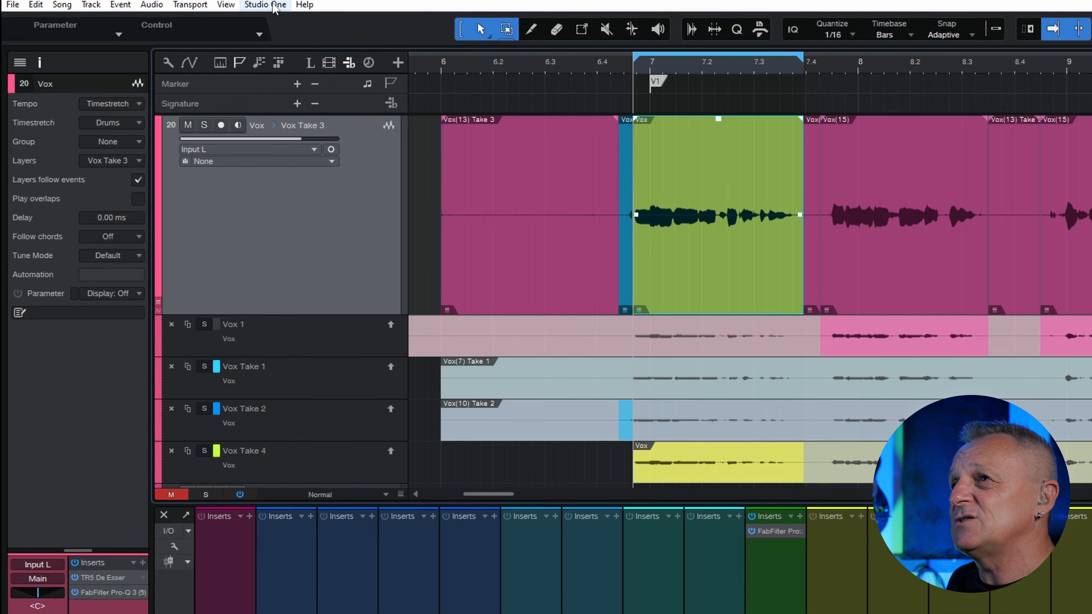
# Search the keyboard shortcuts for "replace" to find the layer replacement commands, leaving the options without changes.
pyautogui.click(274, 5)
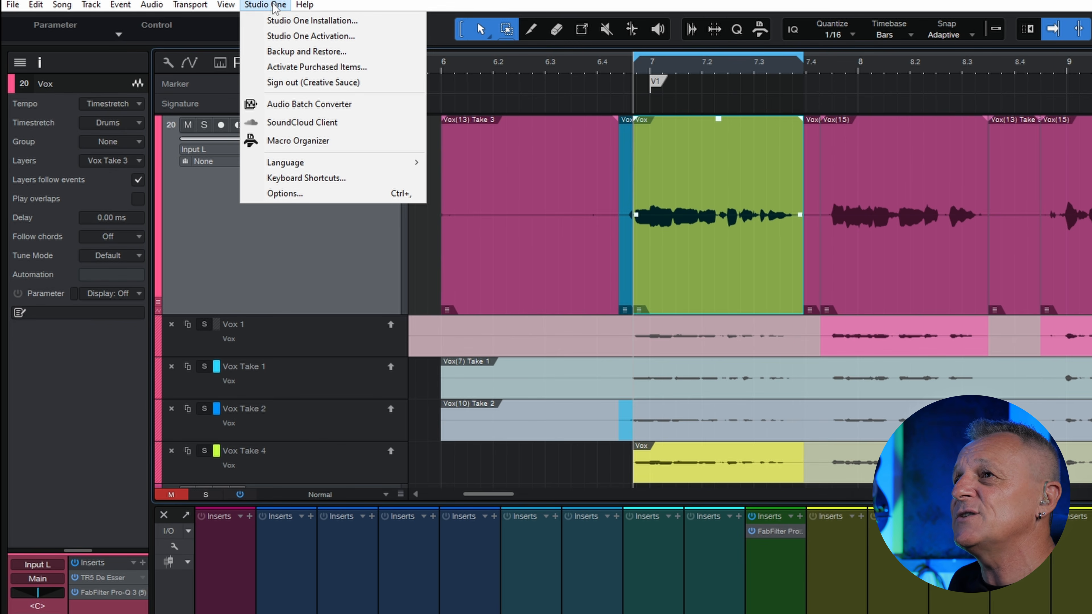
pyautogui.click(313, 178)
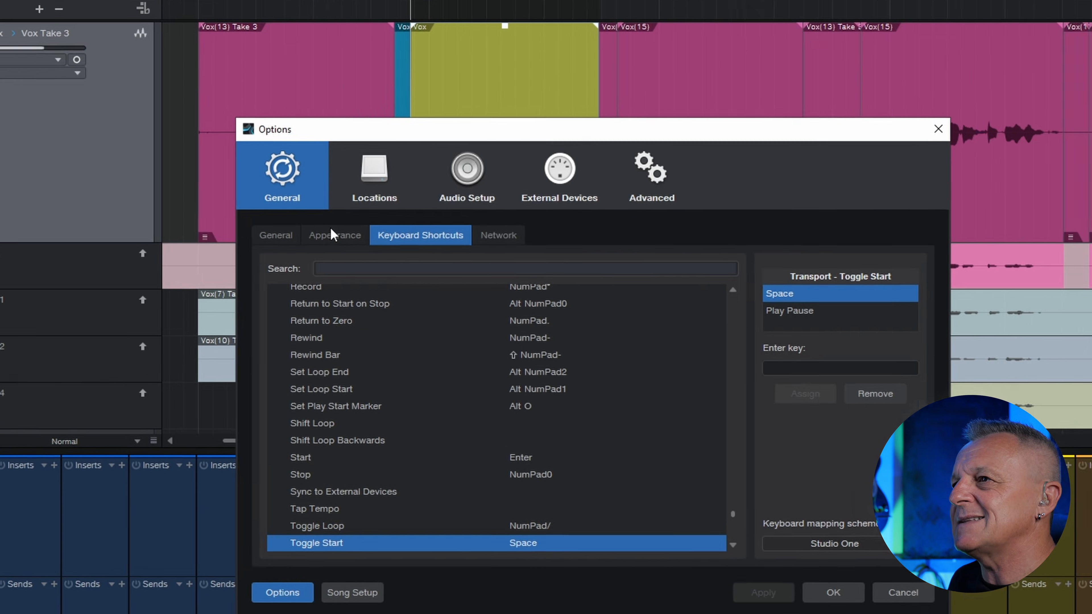
pyautogui.click(526, 268)
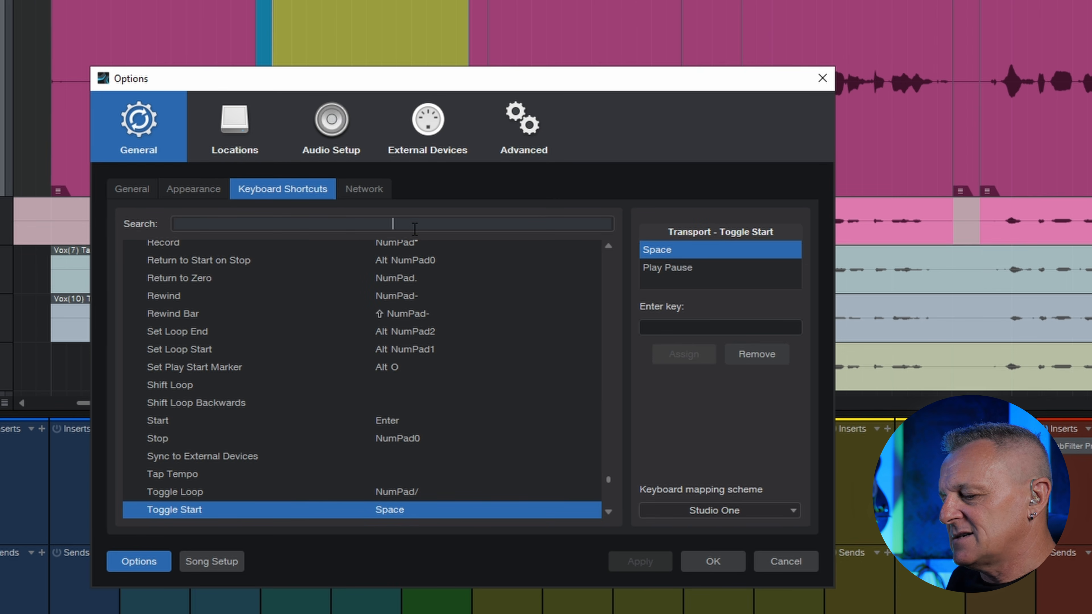
pyautogui.write('replace')
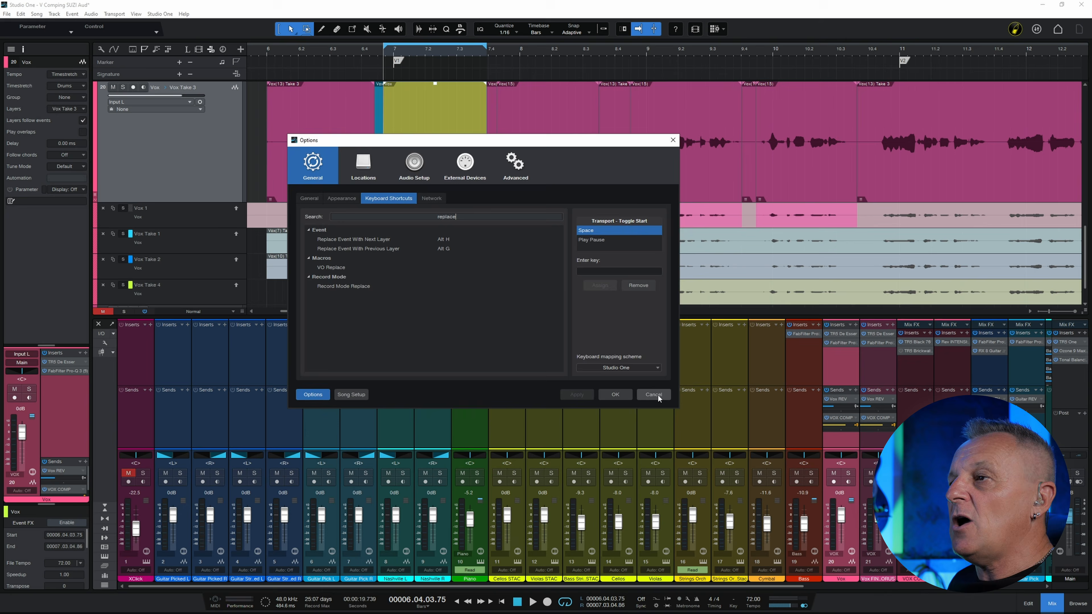
pyautogui.click(793, 564)
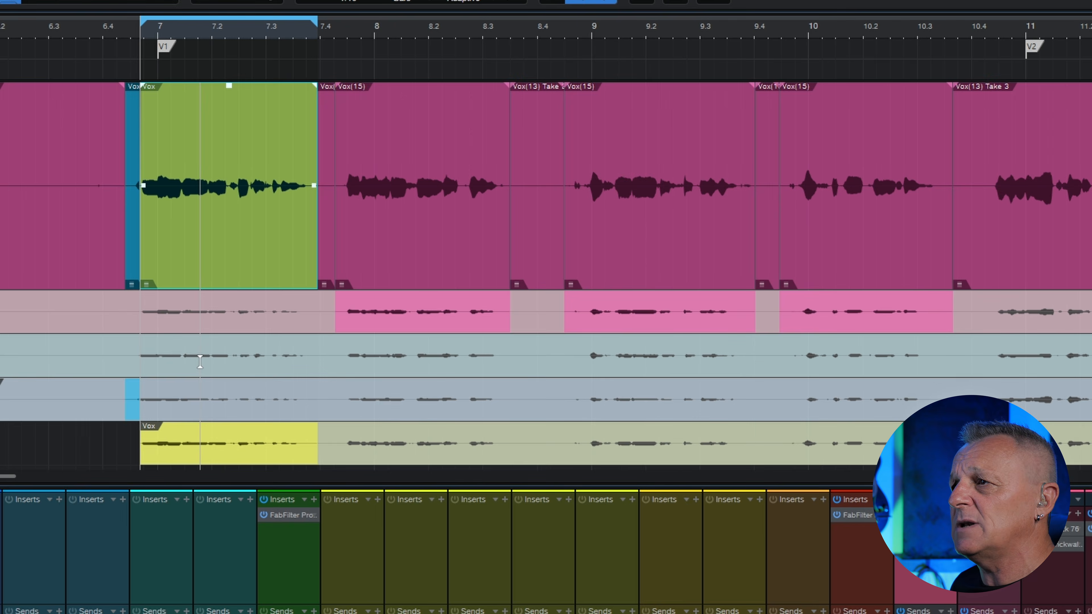
# Swap the V1 phrase directly from the layer lanes between Vox 1 and Takes 1 and 2, ending on Vox Take 4.
pyautogui.click(200, 361)
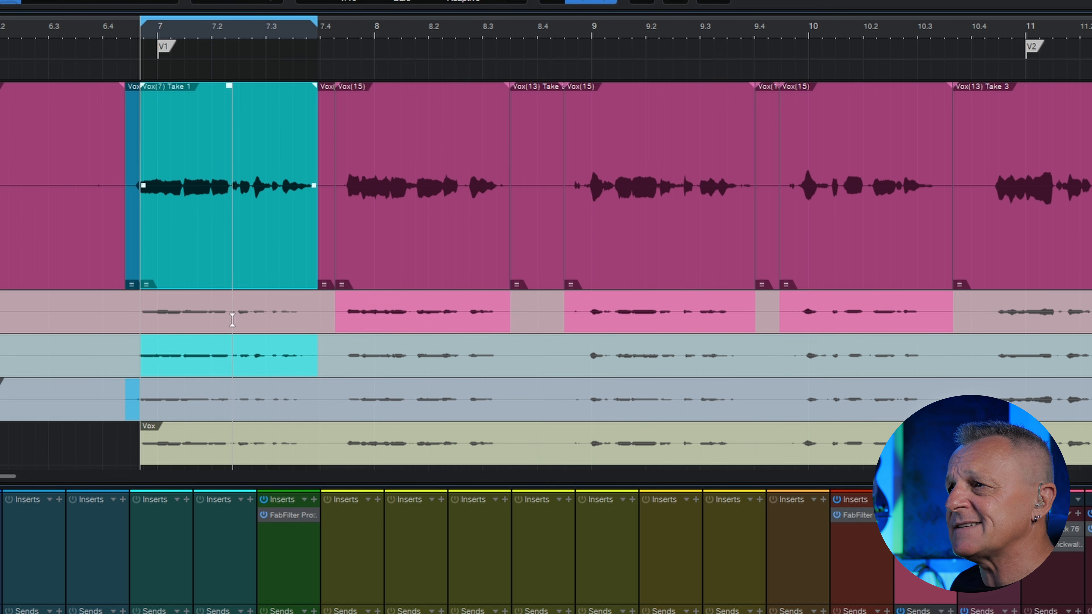
pyautogui.click(232, 317)
pyautogui.click(230, 355)
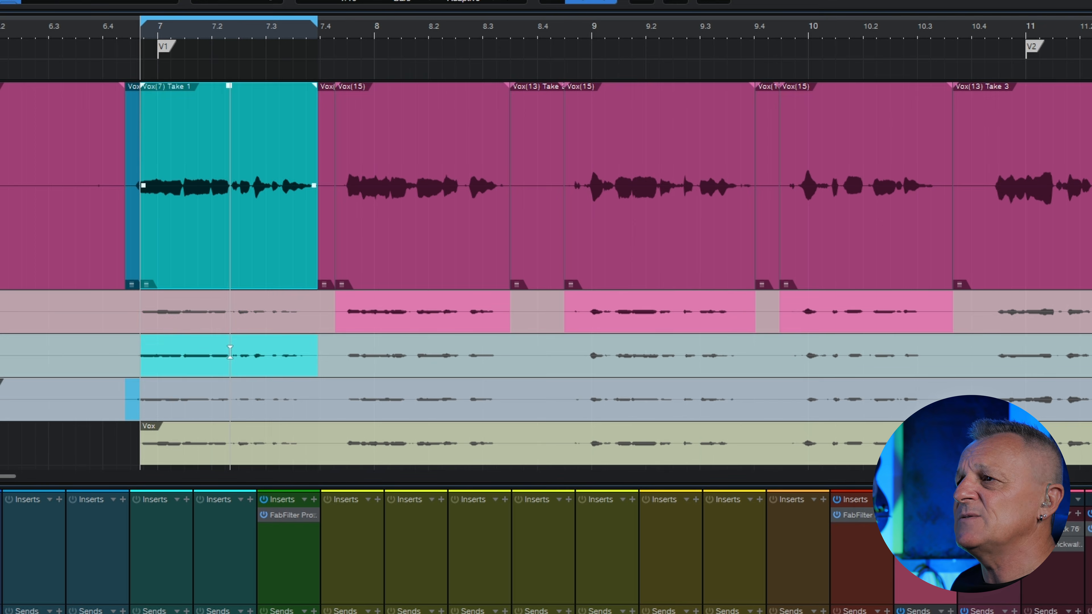
pyautogui.click(227, 402)
pyautogui.click(220, 439)
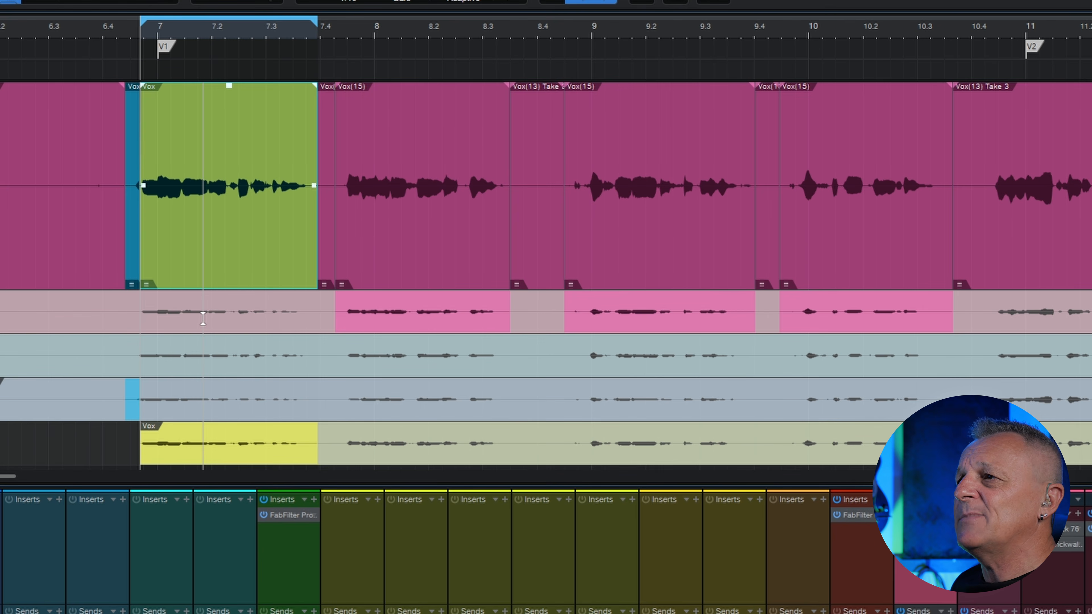
# Play the looped V1 phrase and replace it with the Vox 1 layer and then Vox Take 1 during playback.
pyautogui.press('space')
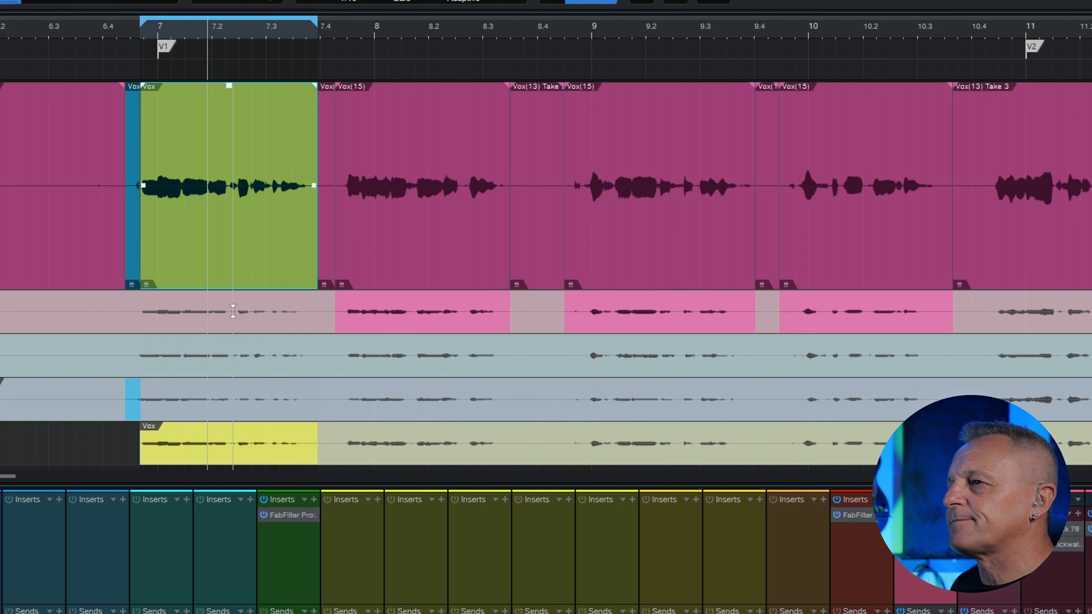
pyautogui.click(233, 311)
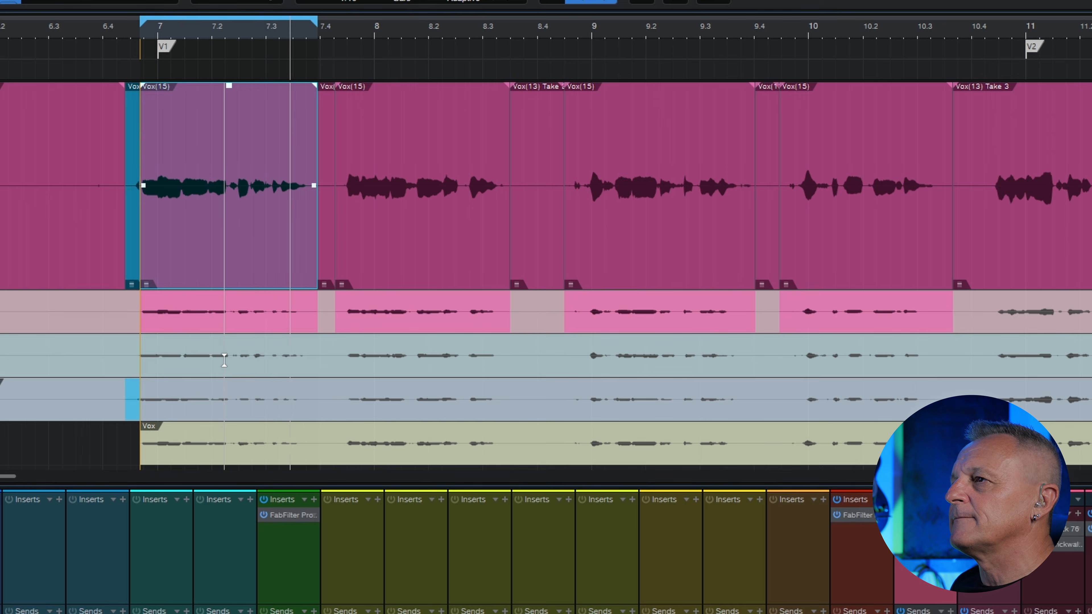
pyautogui.click(224, 357)
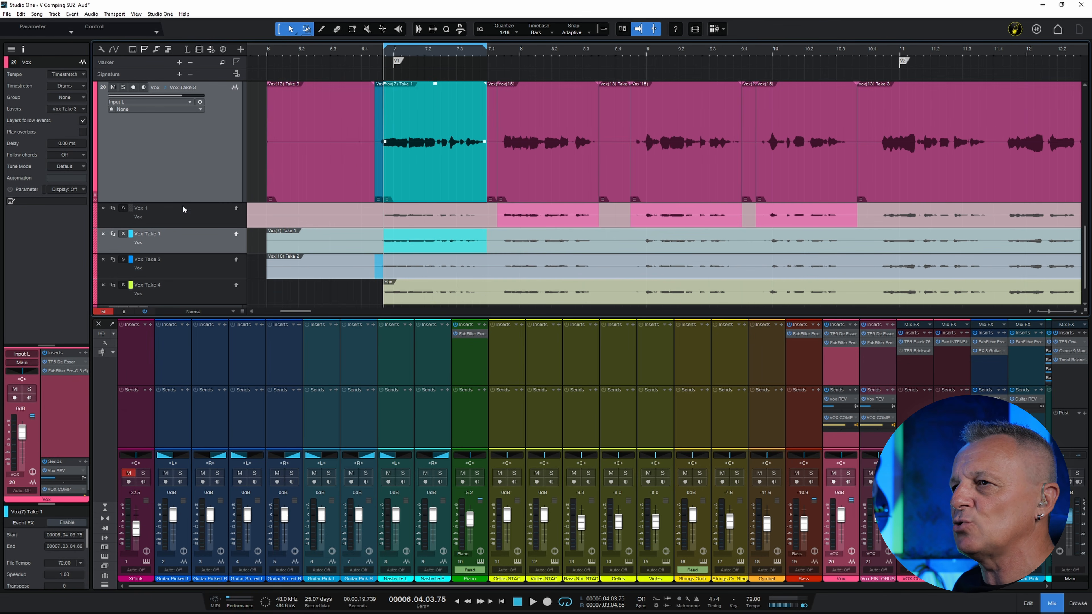
# Collapse the Vox track's layers and cycle the selected V1 phrase through the hidden takes, ending on Vox Take 1.
pyautogui.click(95, 197)
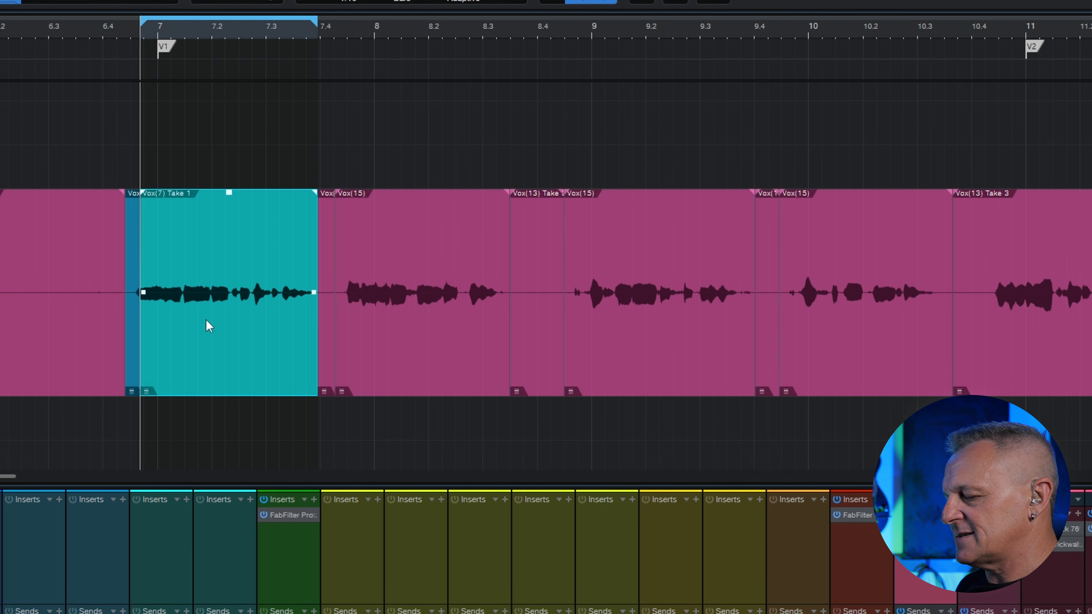
pyautogui.hotkey('alt', 'Down')
pyautogui.hotkey('alt', 'Up')
pyautogui.hotkey('alt', 'Down')
pyautogui.hotkey('alt', 'Down')
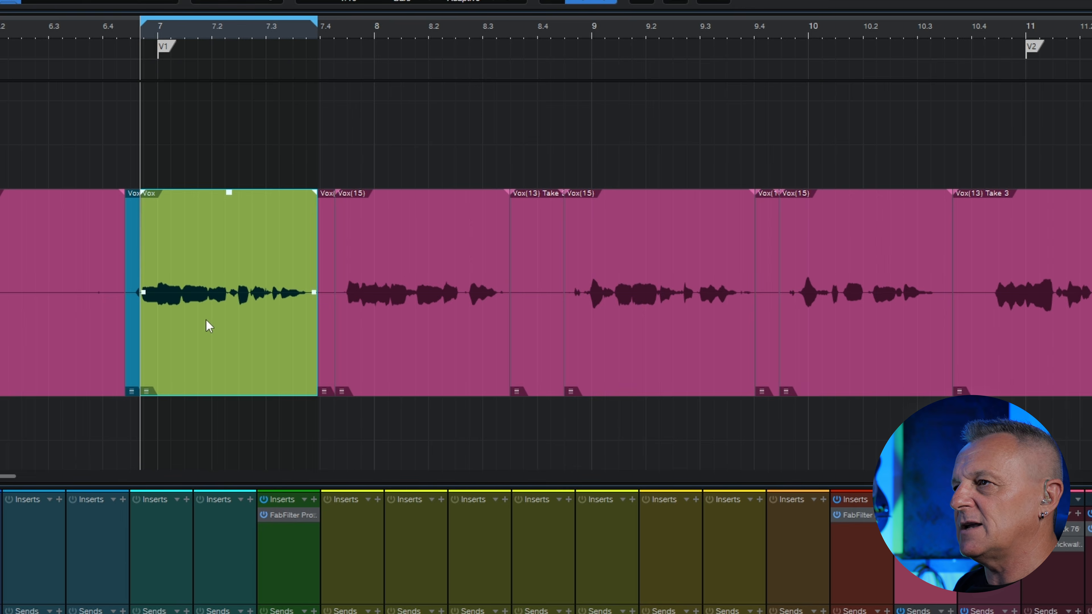
pyautogui.hotkey('alt', 'Up')
pyautogui.hotkey('alt', 'Up')
pyautogui.hotkey('alt', 'Up')
pyautogui.hotkey('alt', 'Down')
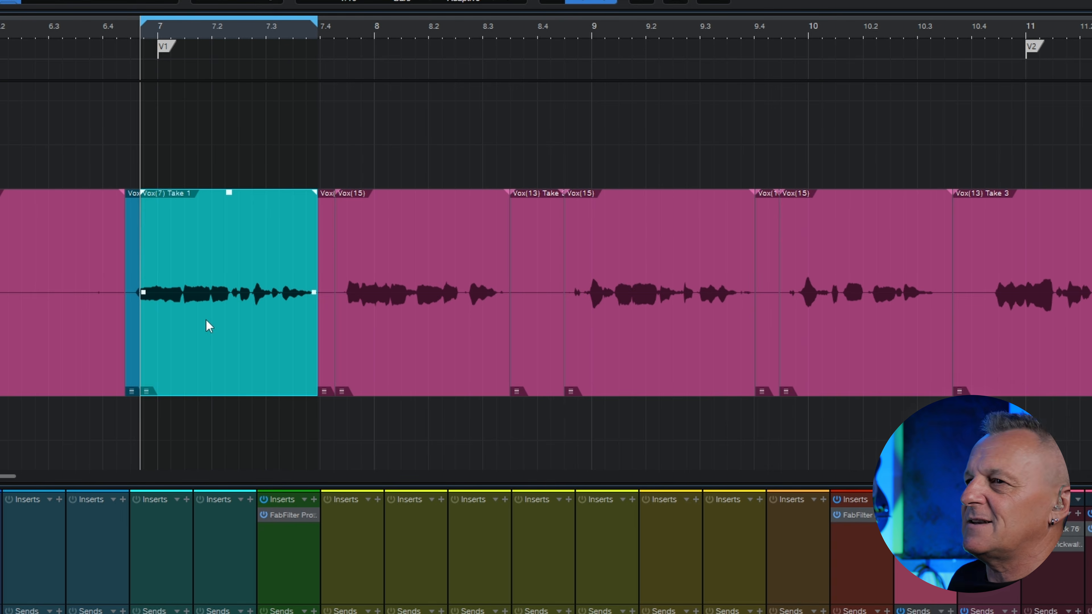
# Expand the Vox track's layers, swap the V1 phrase to the Vox Take 4 layer, and collapse the layers again.
pyautogui.click(1, 383)
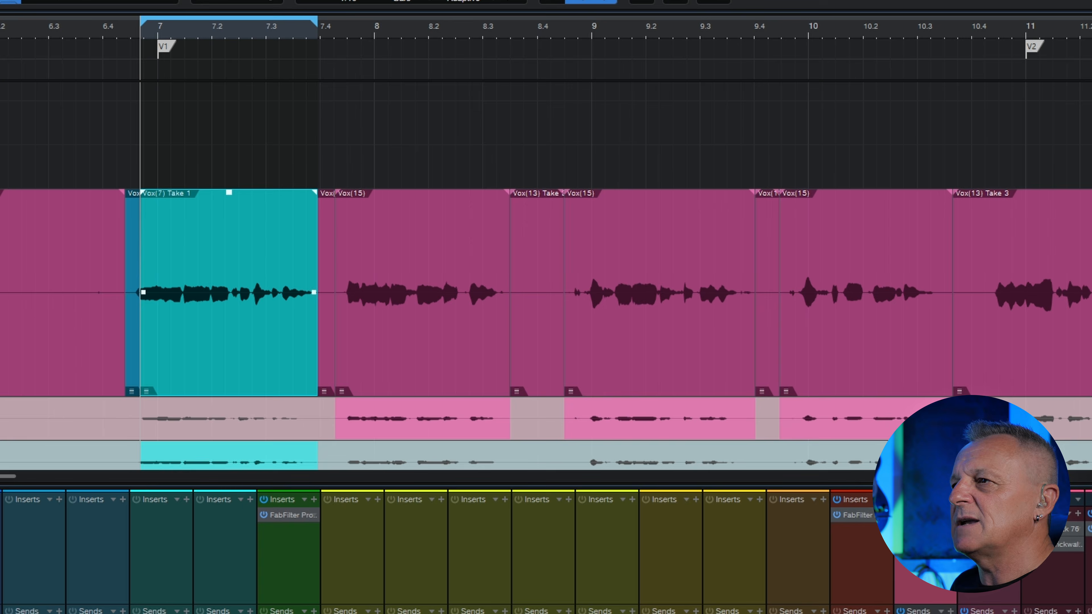
pyautogui.scroll(-3, 149, 261)
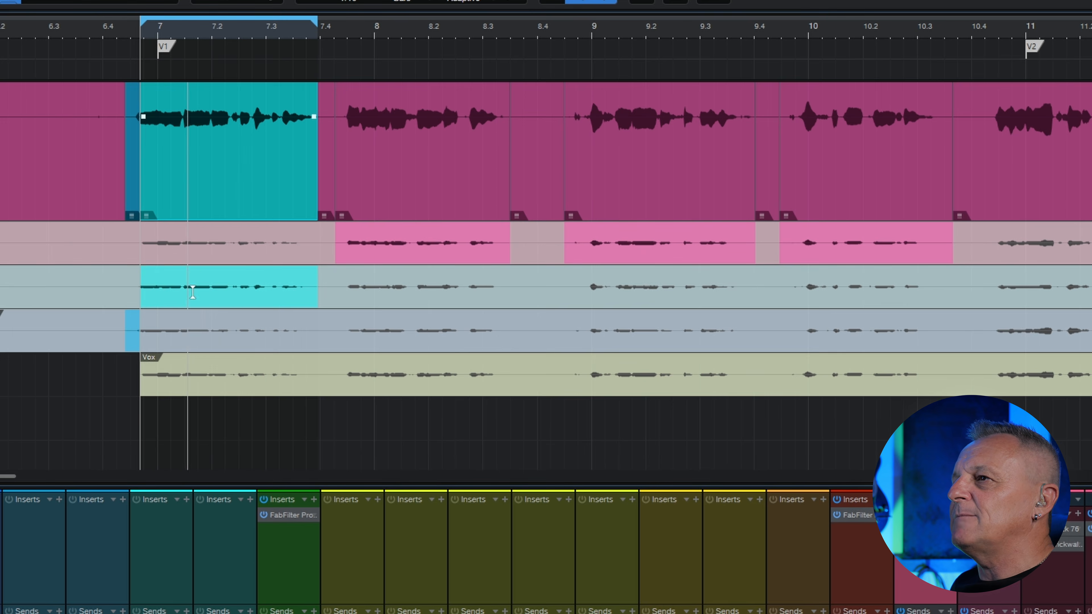
pyautogui.click(207, 330)
pyautogui.click(211, 373)
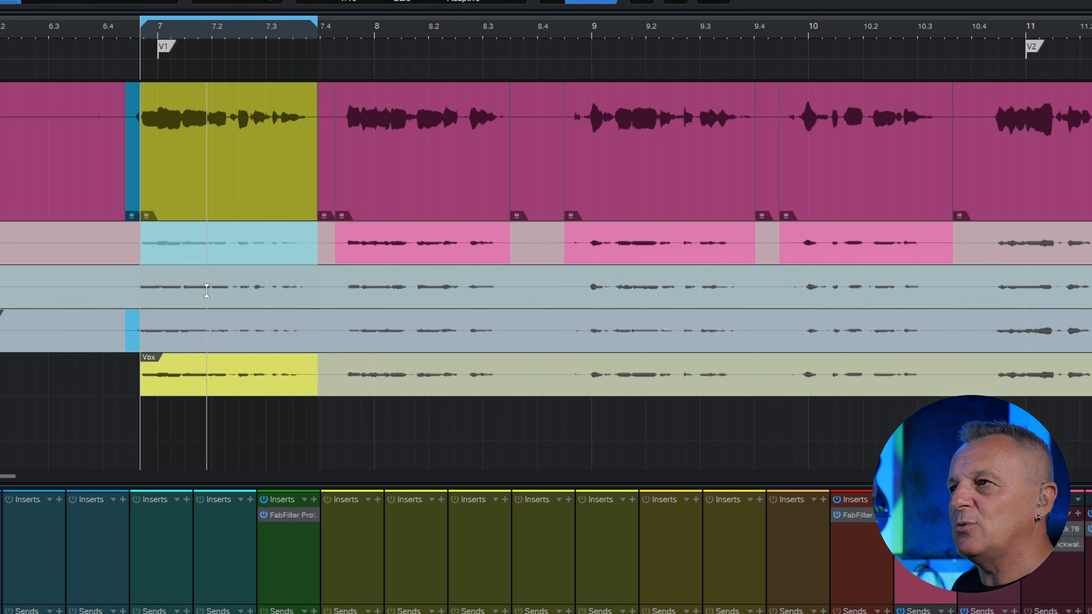
pyautogui.scroll(2, 215, 289)
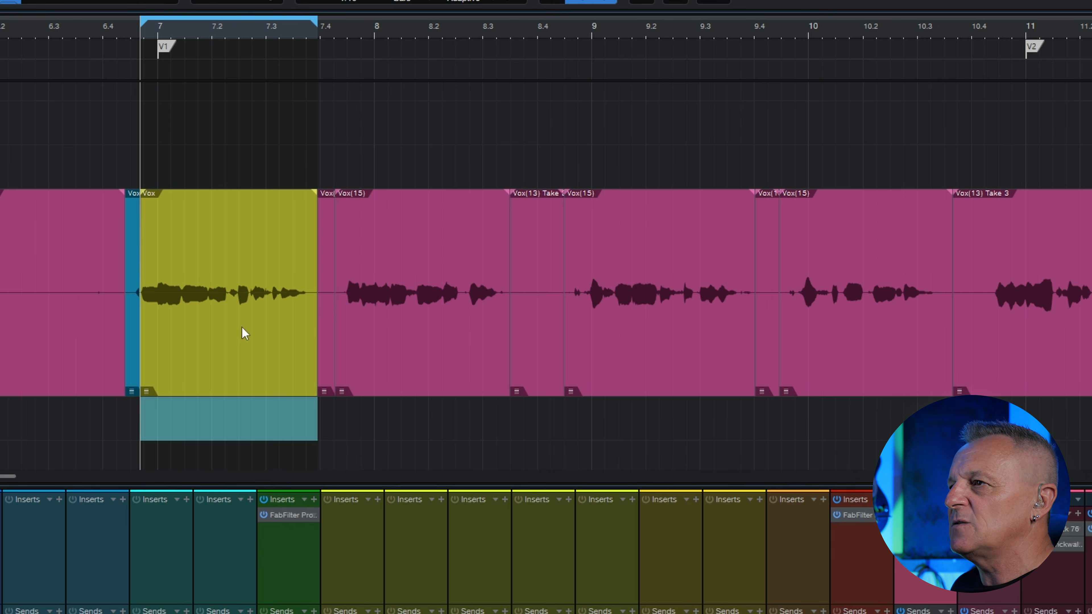
# Cycle the selected V1 phrase through the hidden takes with the layers collapsed, ending on Vox Take 1.
pyautogui.press('Down')
pyautogui.press('Down')
pyautogui.press('Down')
pyautogui.press('Down')
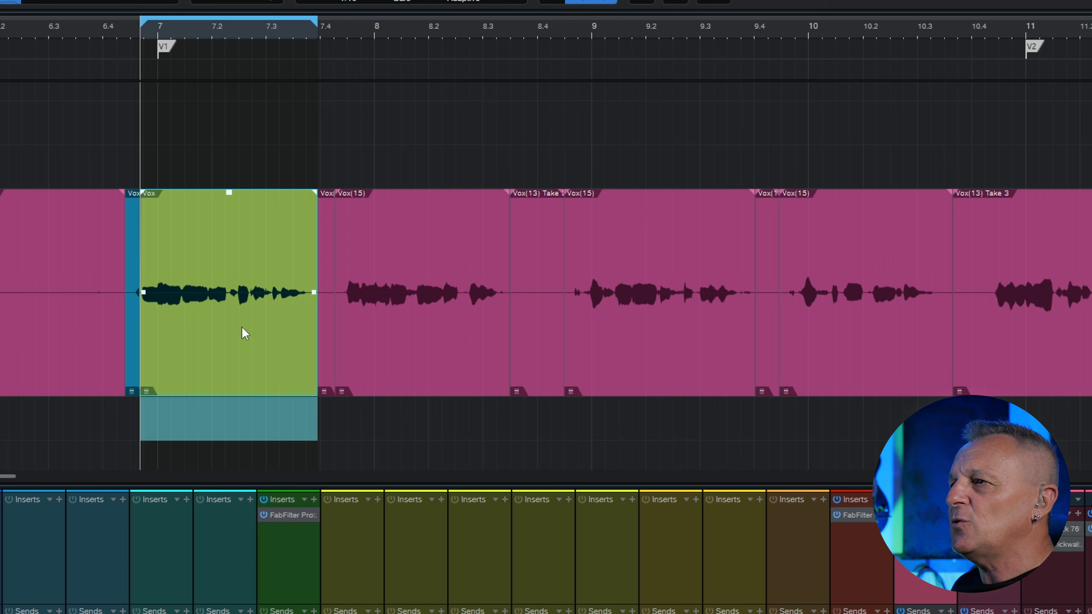
pyautogui.press('Down')
pyautogui.press('Down')
pyautogui.press('Down')
pyautogui.press('Up')
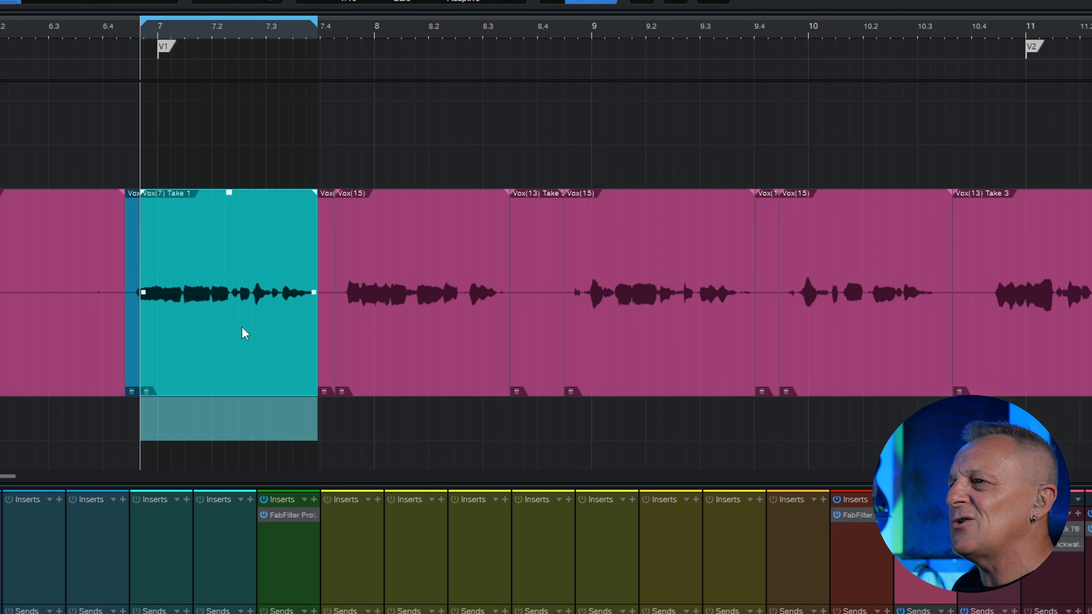
# Play the looped V1 phrase and replace it with Vox Take 2, Vox Take 4 and Vox 1 in turn.
pyautogui.press('space')
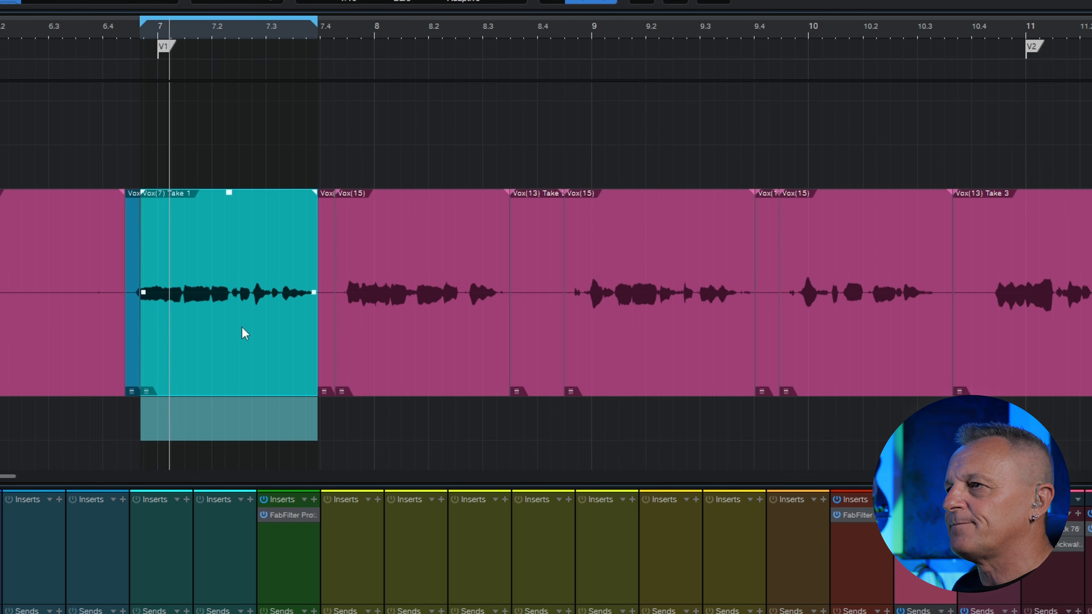
pyautogui.press('Down')
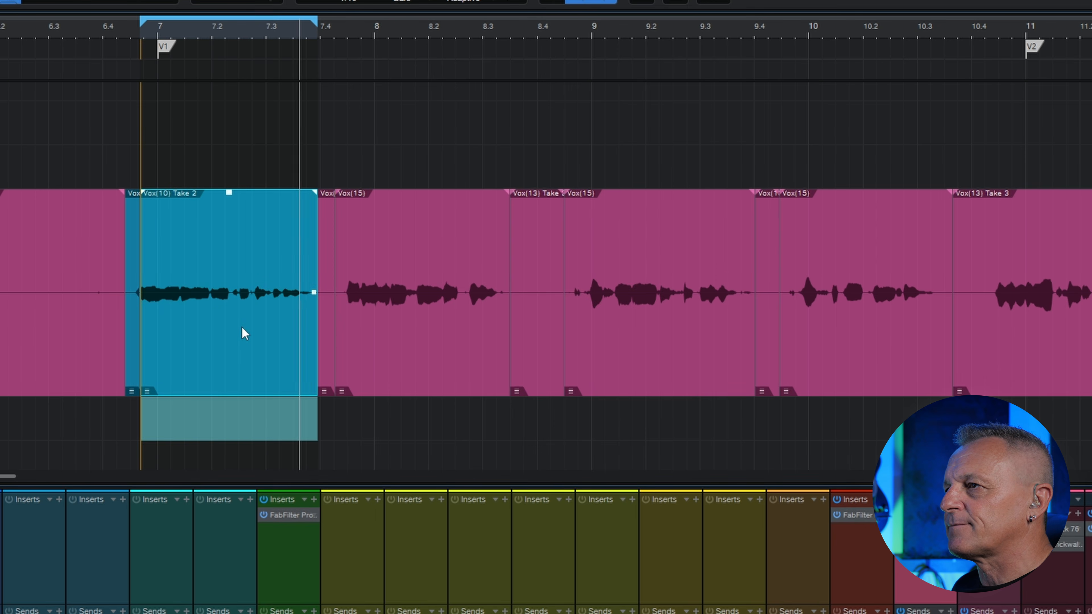
pyautogui.press('Down')
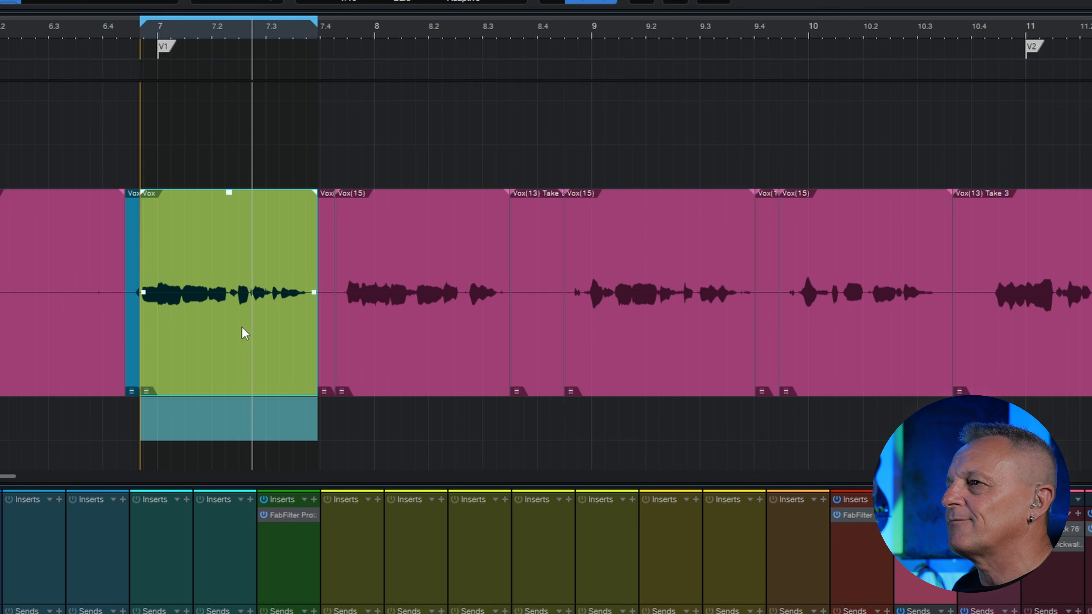
pyautogui.press('Down')
pyautogui.press('Down')
pyautogui.press('Down')
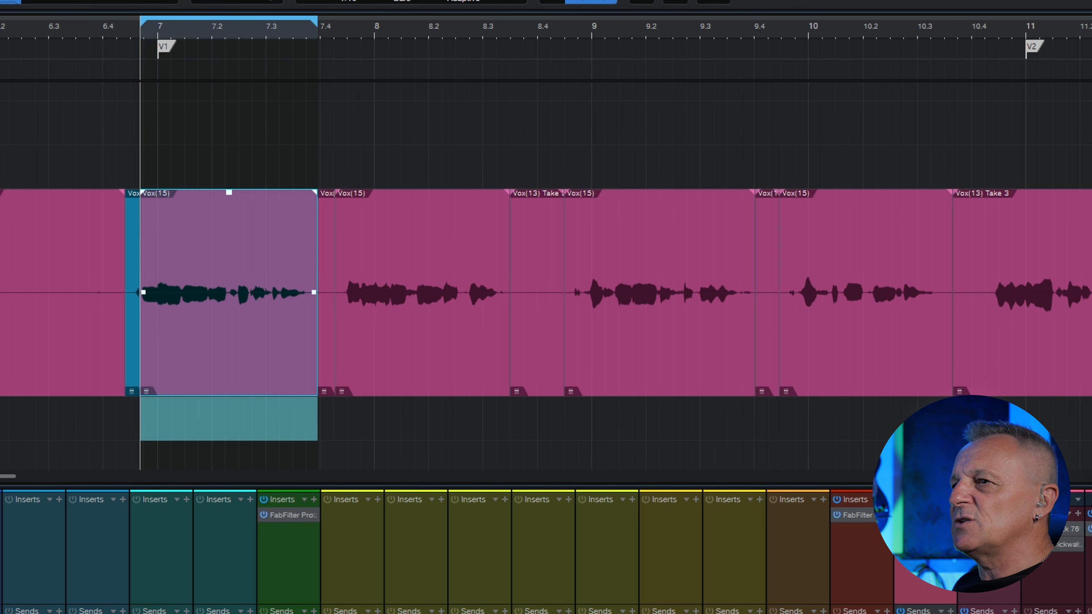
# Expand the layers and assign the V1 phrase to Vox Take 1, bar 8 to Take 2, bar 9 to Take 1 and bar 10 to Vox 1.
pyautogui.click(0, 367)
pyautogui.scroll(-3, 215, 273)
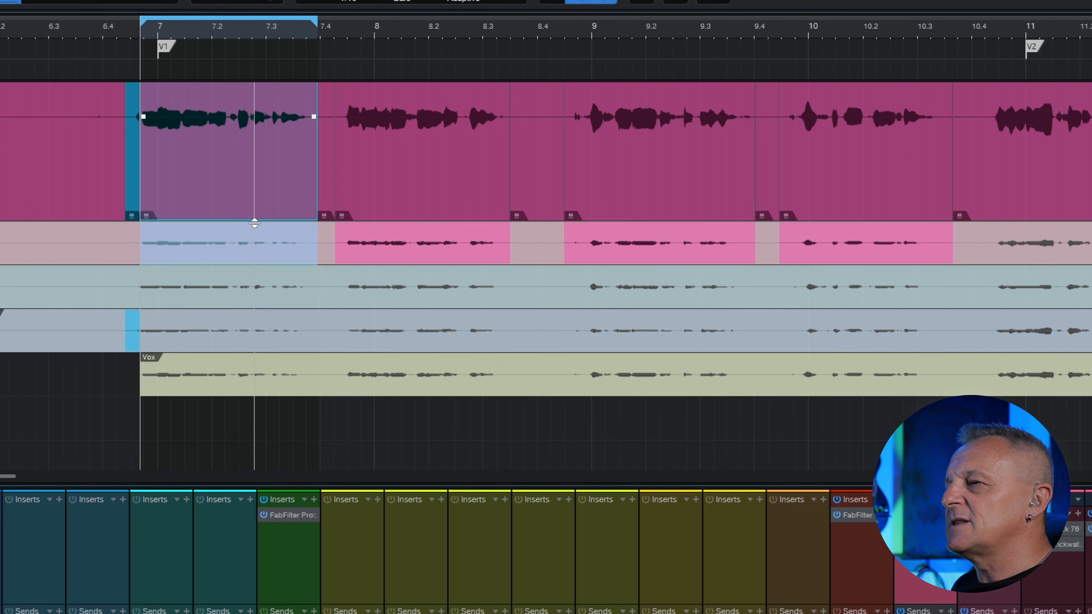
pyautogui.scroll(1, 254, 224)
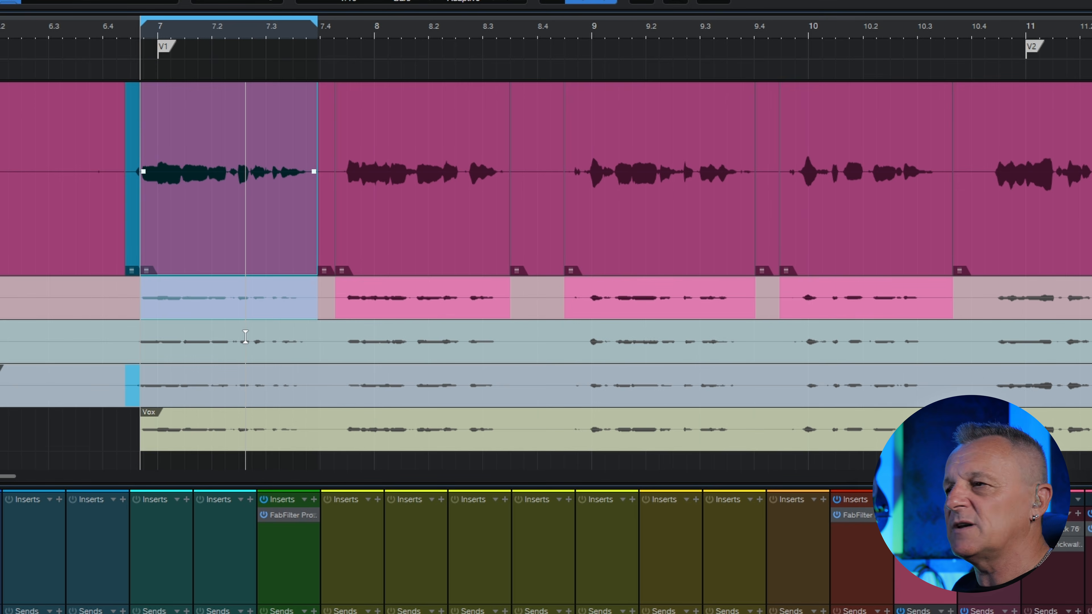
pyautogui.click(245, 336)
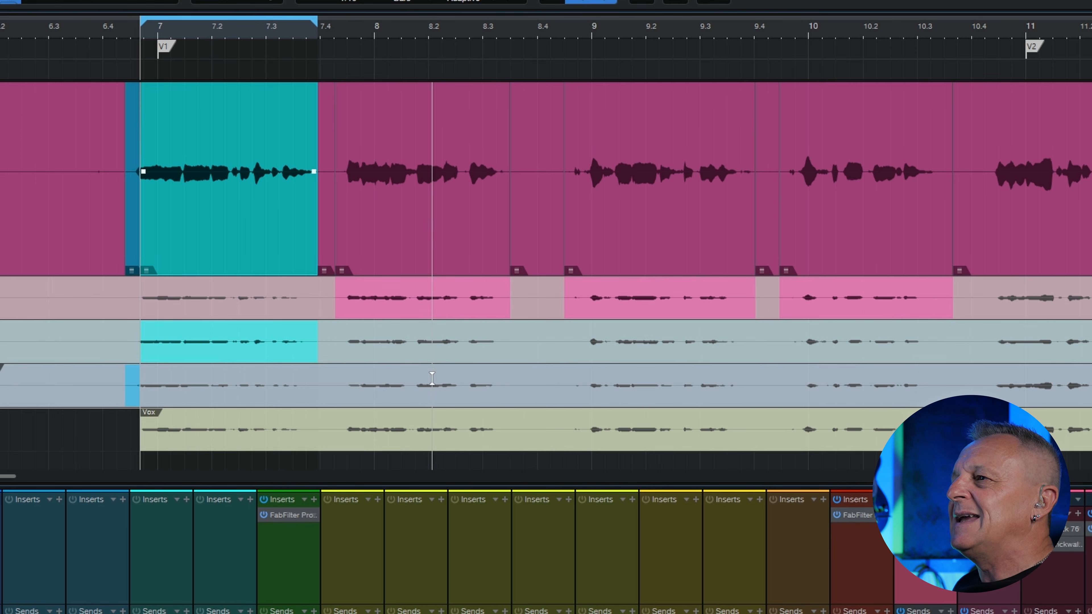
pyautogui.click(432, 378)
pyautogui.click(654, 343)
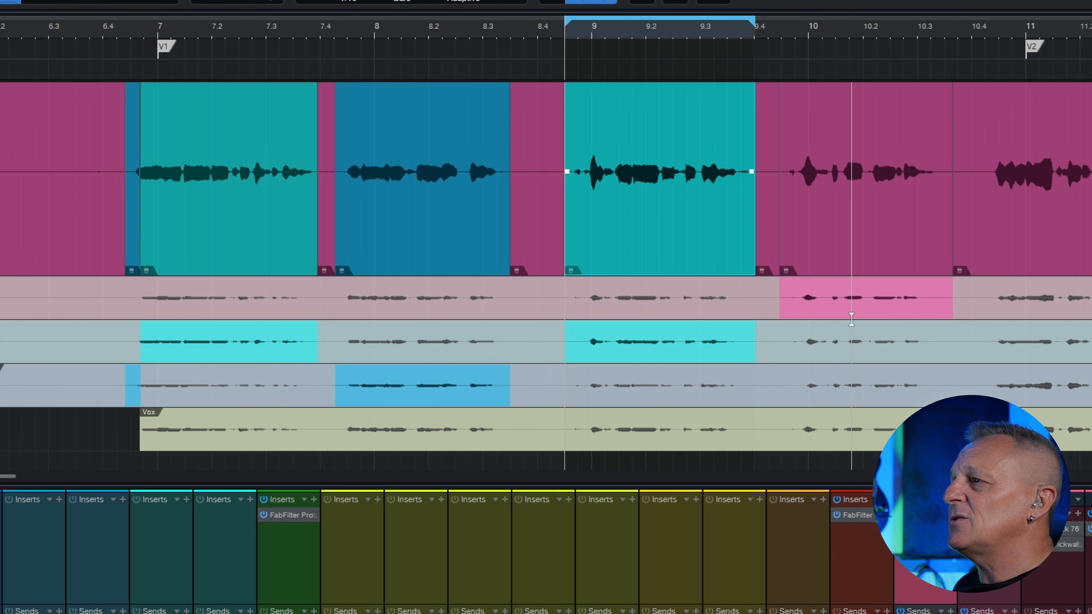
pyautogui.click(860, 299)
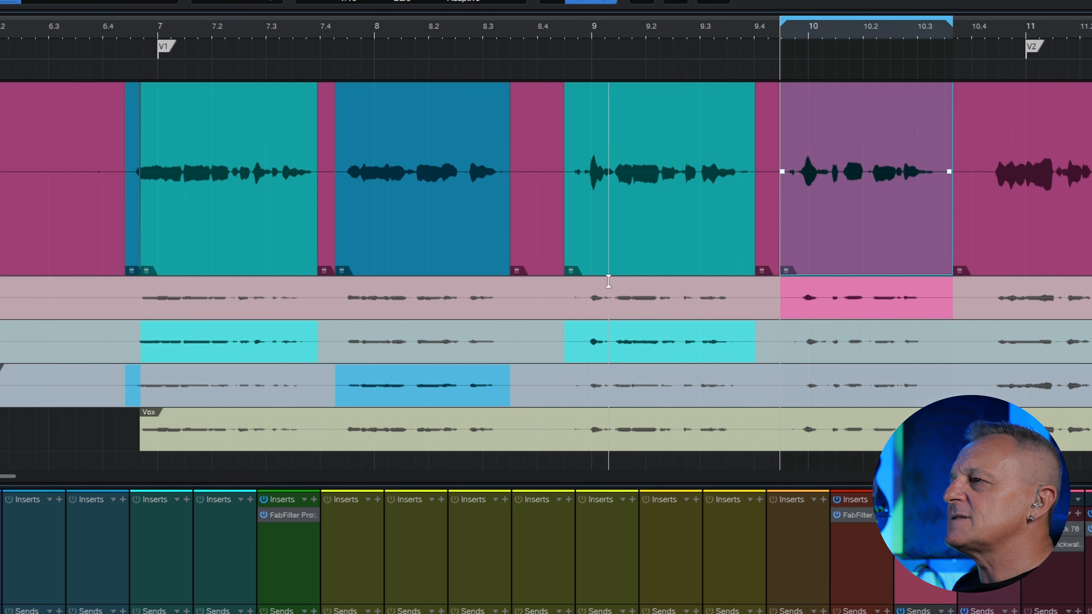
# Play from inside the bar 8 phrase and swap only the word around 8.2 to the Vox 1 layer.
pyautogui.scroll(3, 378, 225)
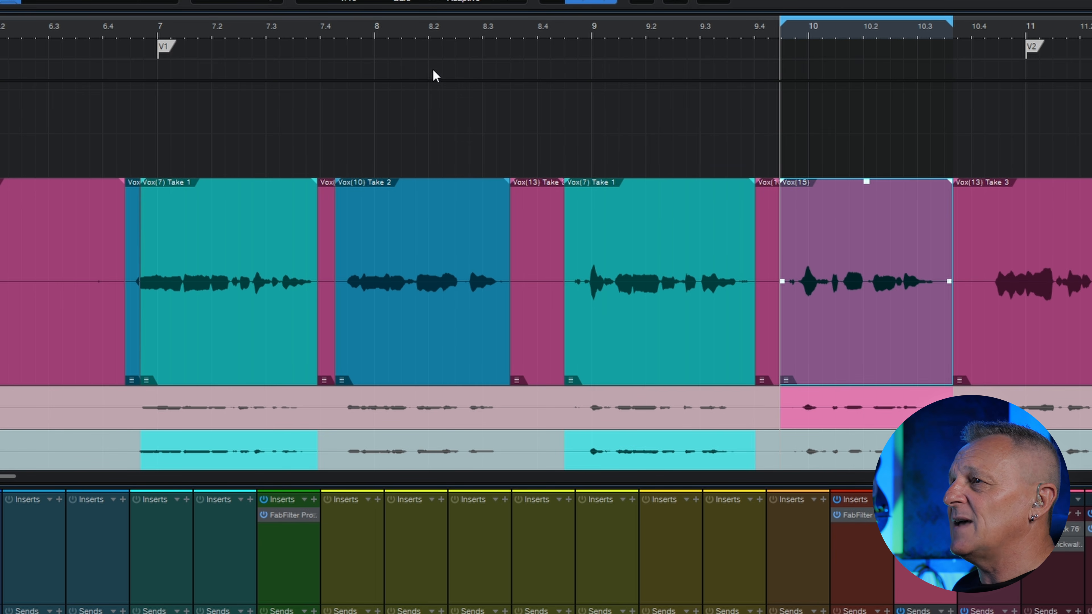
pyautogui.click(417, 31)
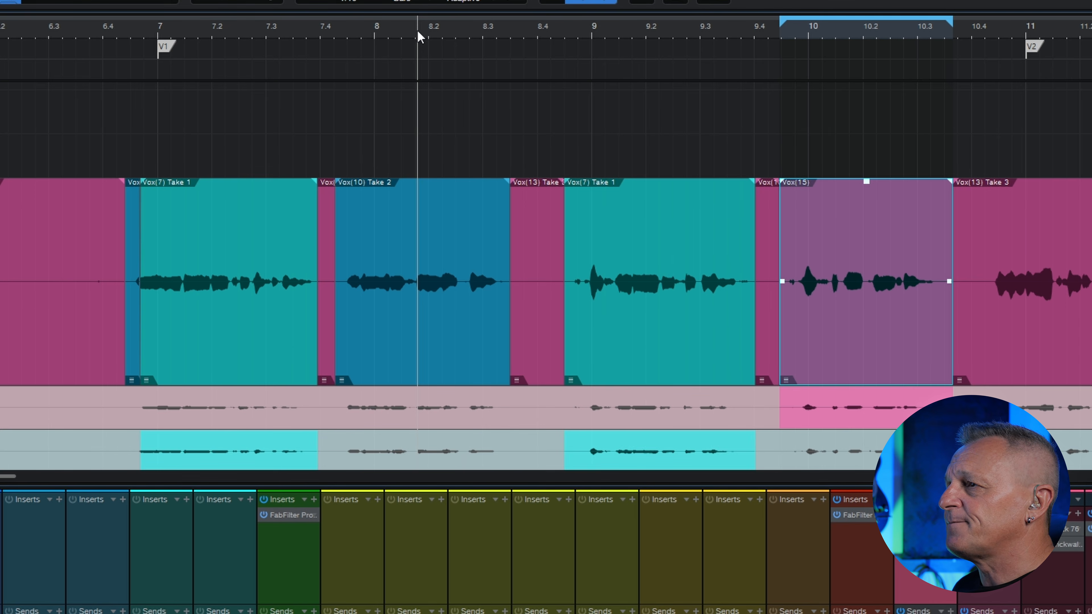
pyautogui.press('space')
pyautogui.press('space')
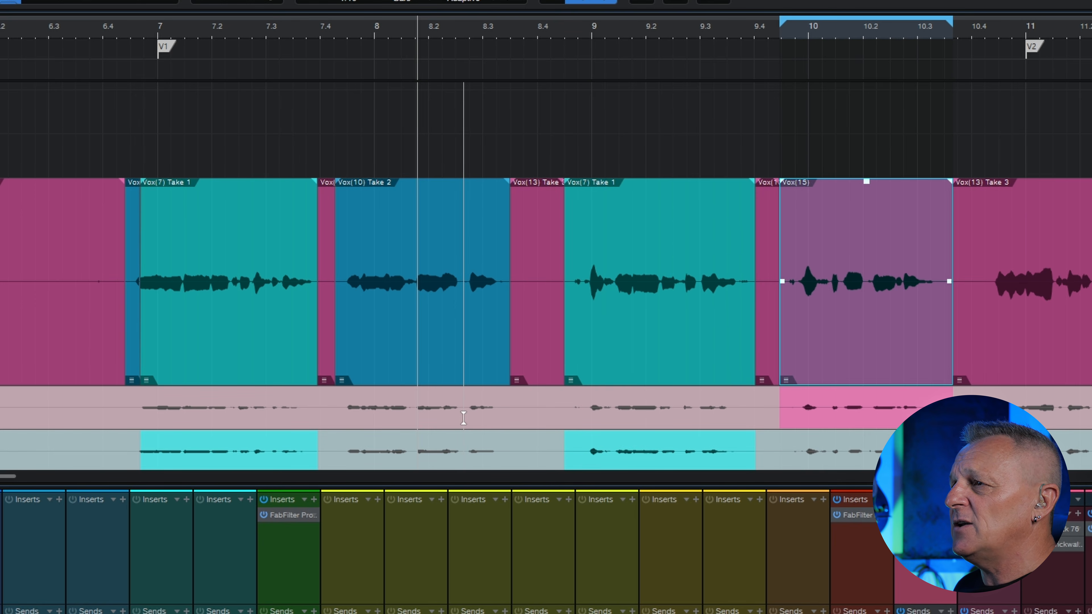
pyautogui.moveTo(464, 417); pyautogui.dragTo(415, 405)
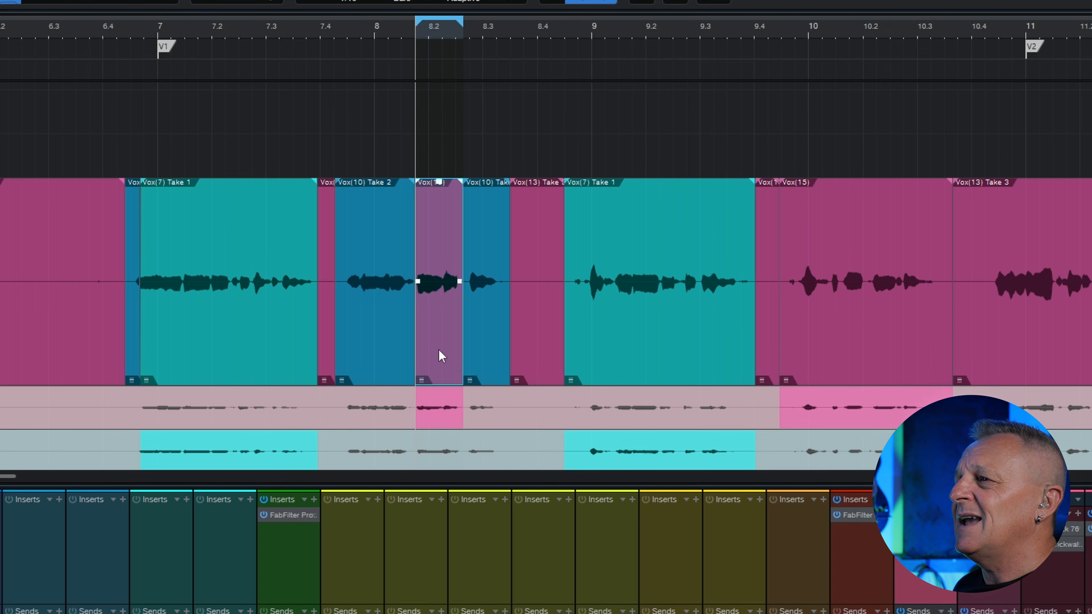
# Cycle the short section around 8.2 through the available takes, ending on Vox Take 4.
pyautogui.scroll(2, 441, 356)
pyautogui.scroll(-4, 441, 356)
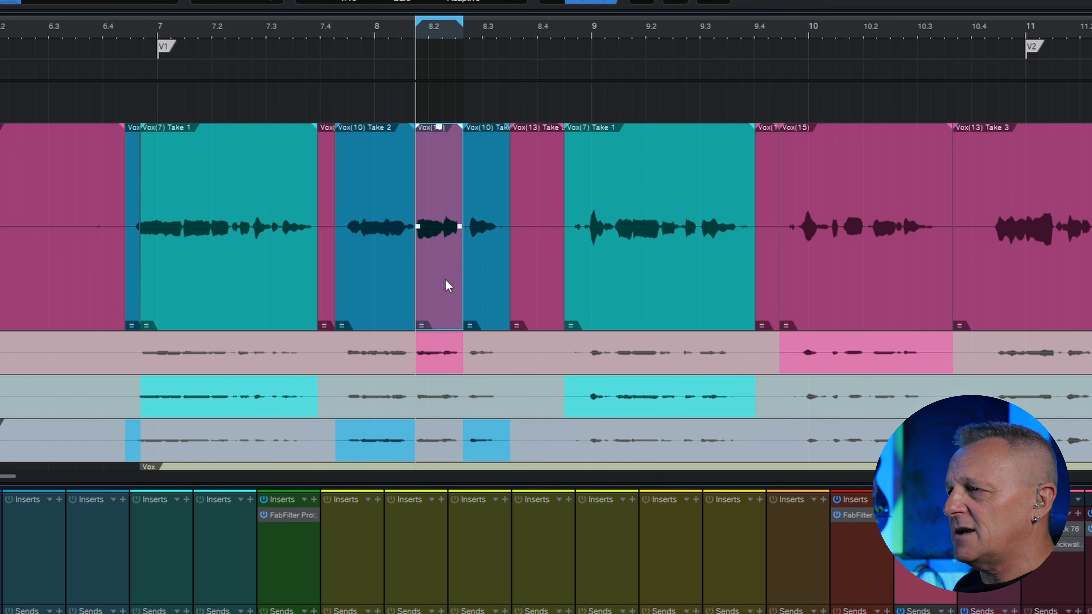
pyautogui.hotkey('alt', 'Down')
pyautogui.hotkey('alt', 'Down')
pyautogui.hotkey('alt', 'Down')
pyautogui.hotkey('alt', 'Up')
pyautogui.hotkey('alt', 'Up')
pyautogui.hotkey('alt', 'Up')
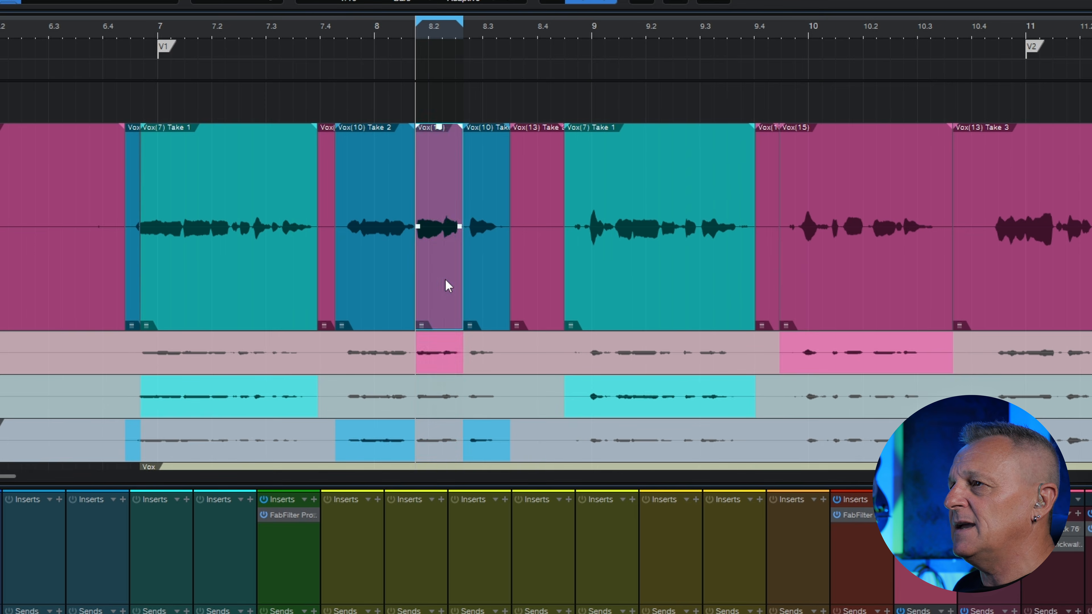
pyautogui.hotkey('alt', 'Down')
pyautogui.hotkey('alt', 'Down')
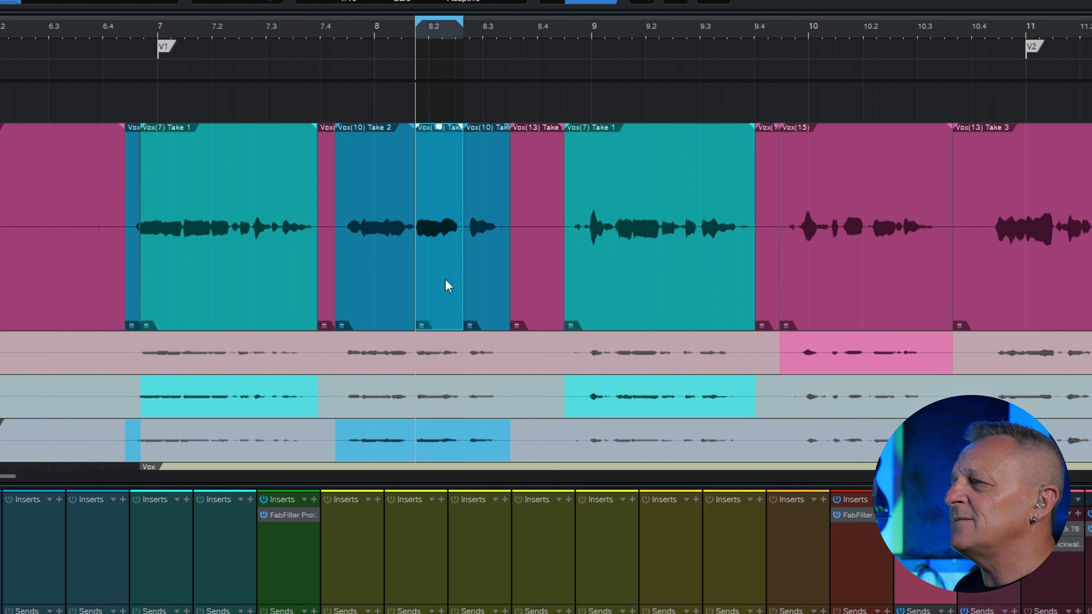
pyautogui.hotkey('alt', 'Down')
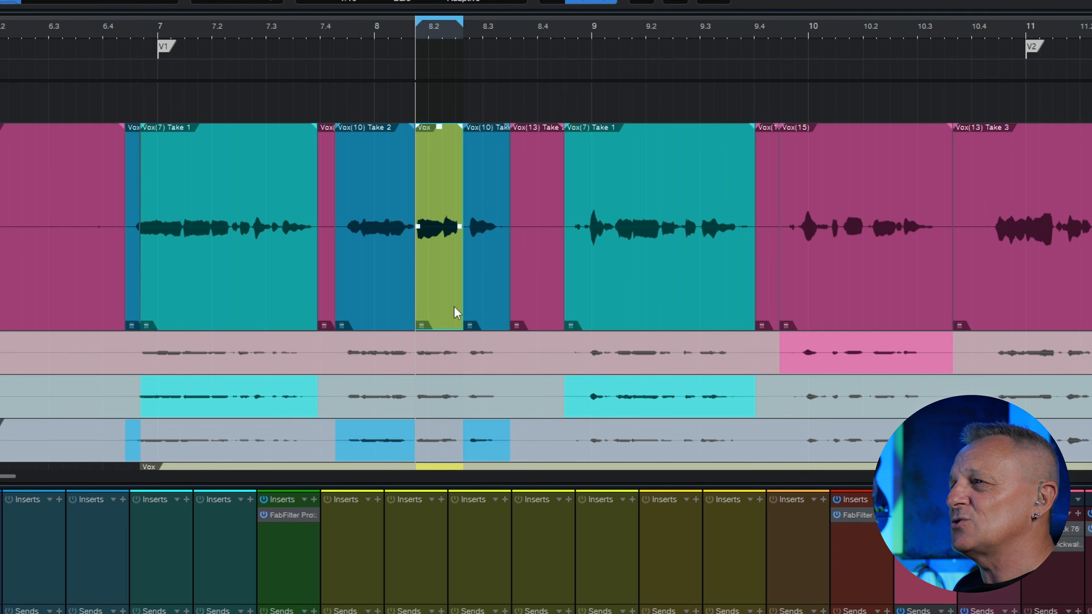
# Inspect the crossfade at the start of the short Vox Take 4 section and shift it slightly later in the silence before the word.
pyautogui.click(415, 35)
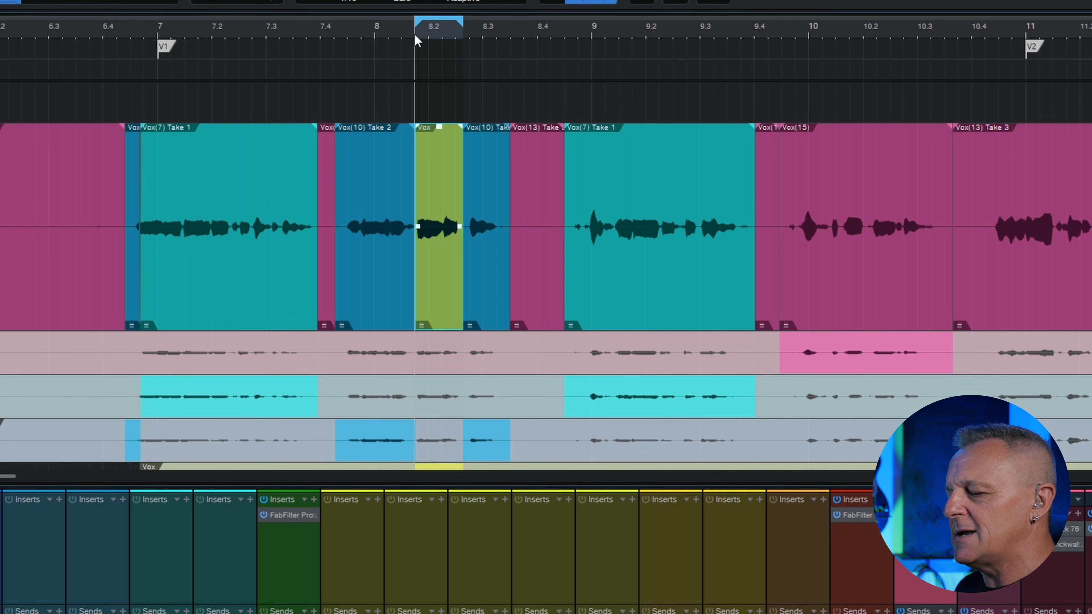
pyautogui.press('e')
pyautogui.press('e')
pyautogui.press('e')
pyautogui.press('e')
pyautogui.press('e')
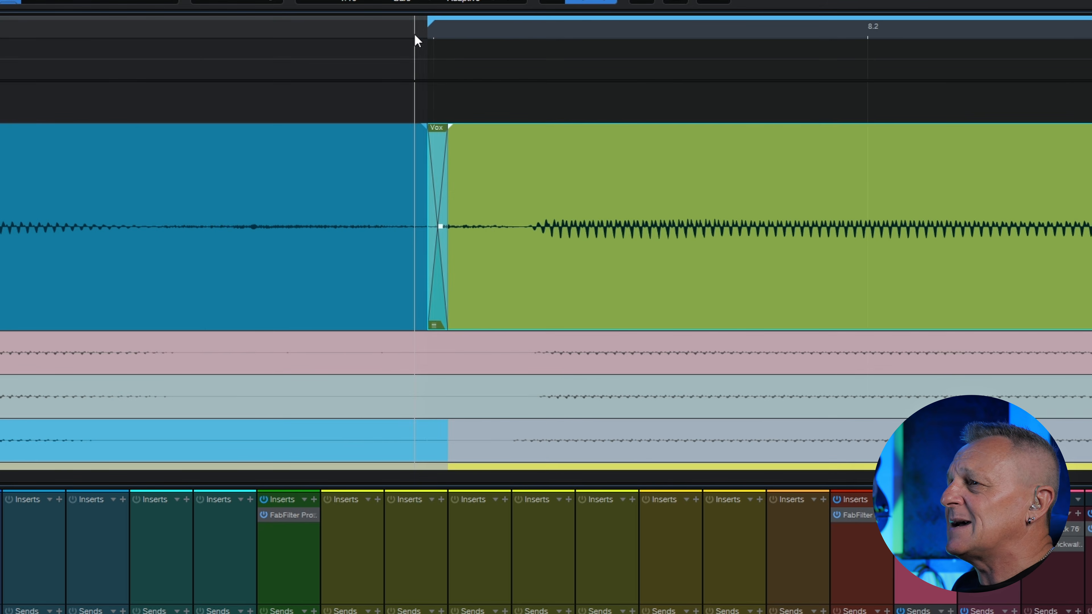
pyautogui.press('w')
pyautogui.press('w')
pyautogui.press('w')
pyautogui.press('e')
pyautogui.press('e')
pyautogui.press('e')
pyautogui.press('e')
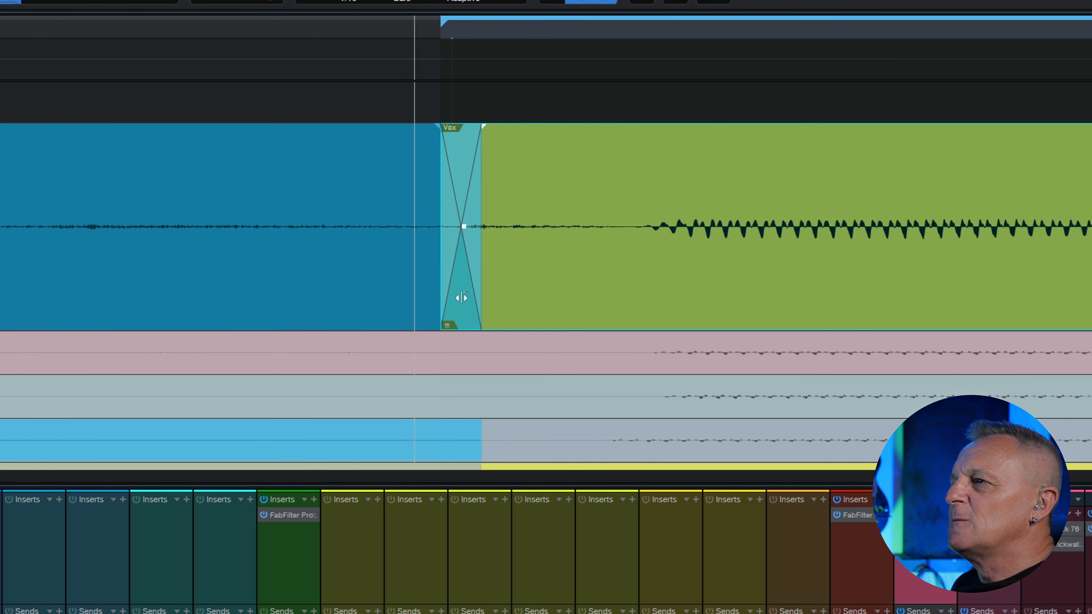
pyautogui.click(461, 297)
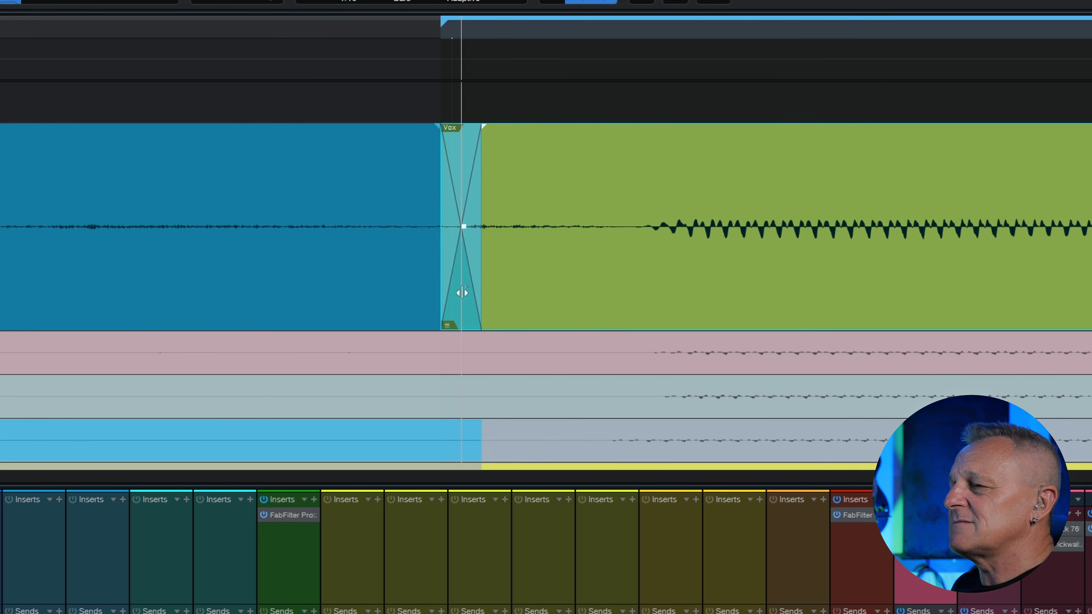
pyautogui.moveTo(462, 292); pyautogui.dragTo(512, 306)
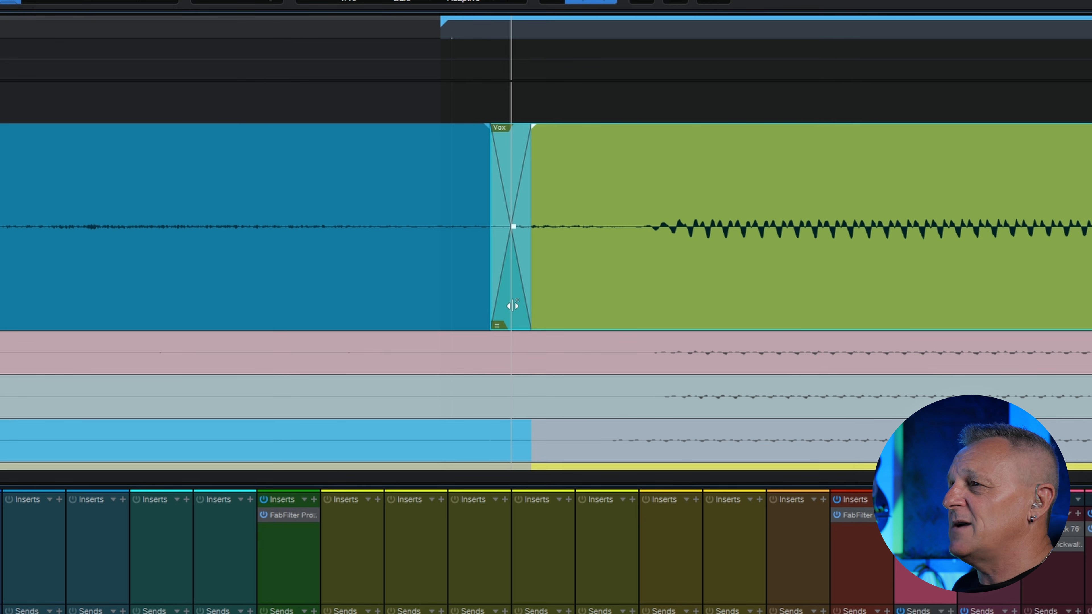
# Return to an overview of the comped phrases and collapse the Vox track's layers.
pyautogui.press('w')
pyautogui.press('w')
pyautogui.press('w')
pyautogui.press('w')
pyautogui.press('w')
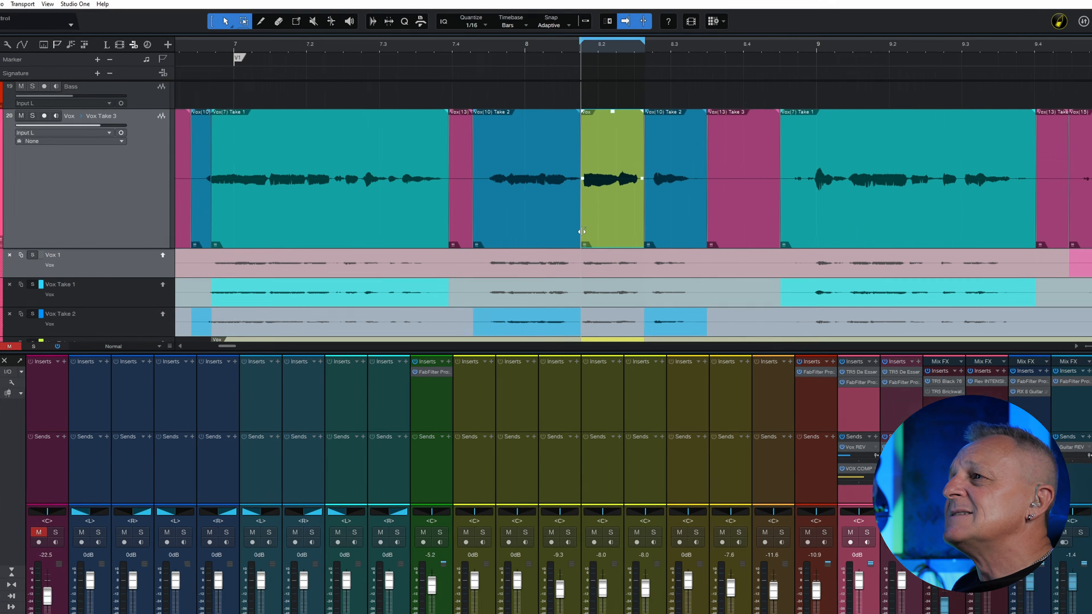
pyautogui.press('w')
pyautogui.press('w')
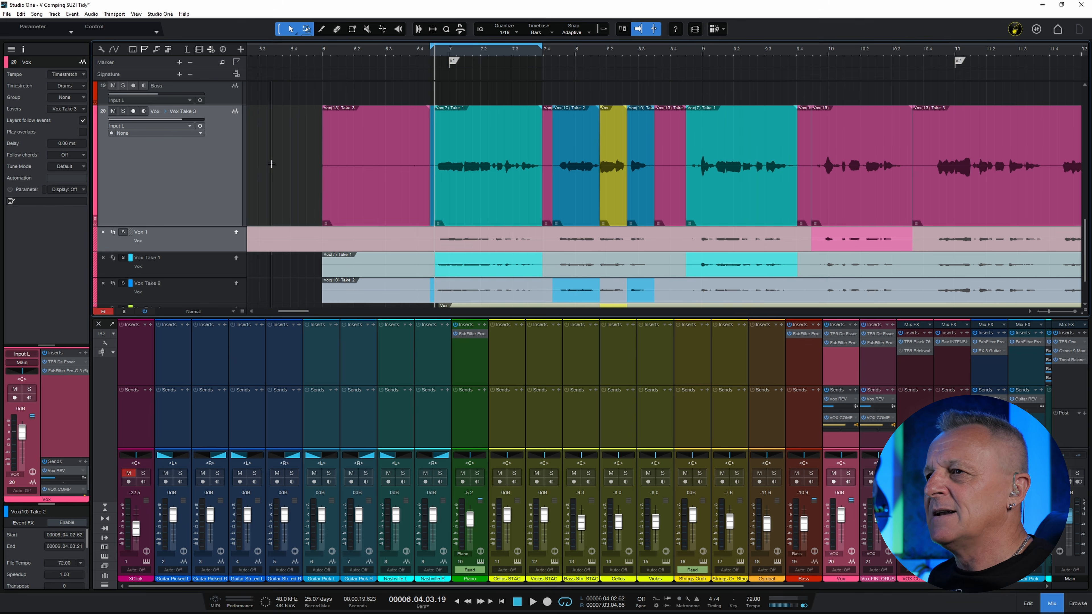
pyautogui.click(95, 219)
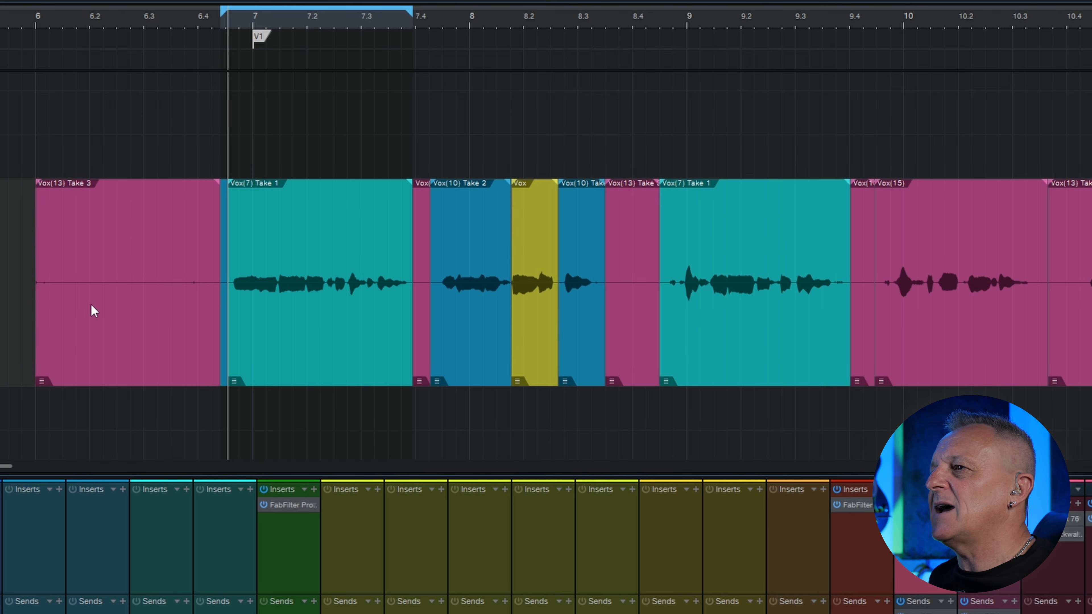
# Delete the silent sections before the V1 phrase, between the first and second phrases, and between the second and bar 9 phrases.
pyautogui.click(137, 331)
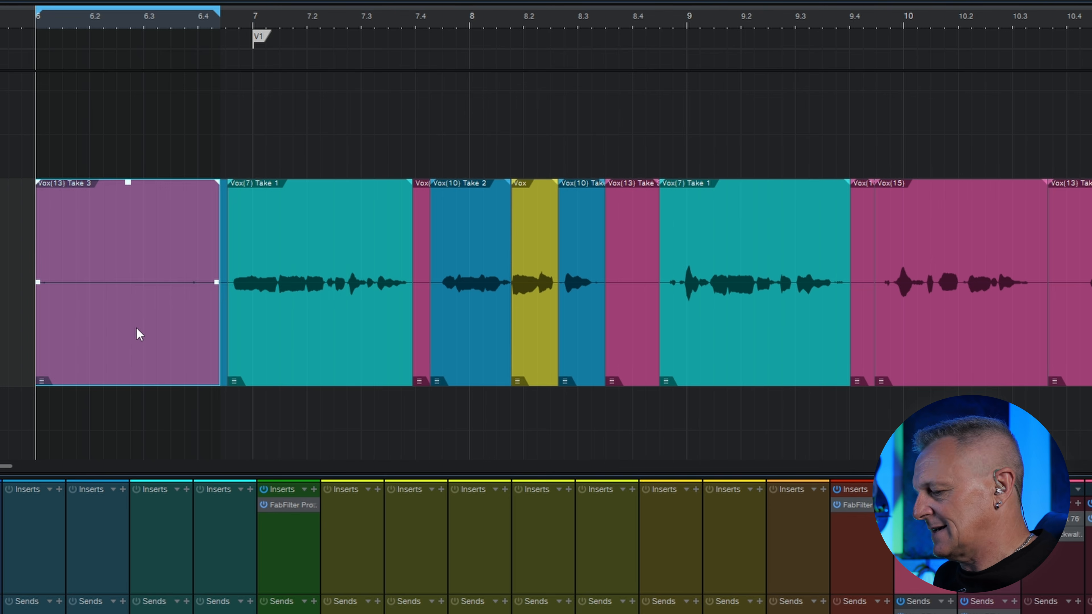
pyautogui.press('Delete')
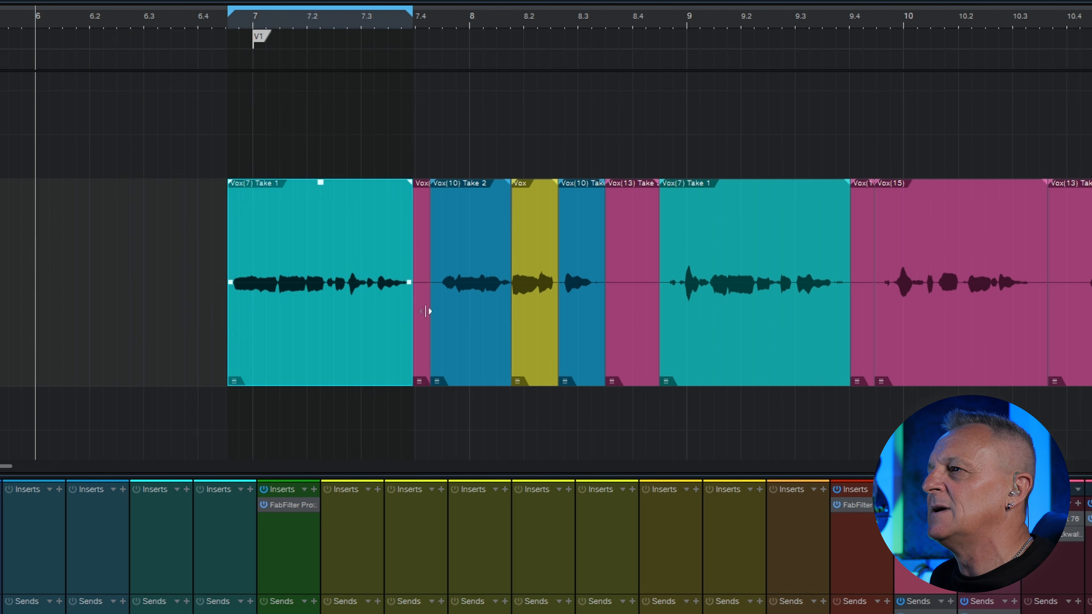
pyautogui.click(420, 313)
pyautogui.press('Delete')
pyautogui.click(491, 328)
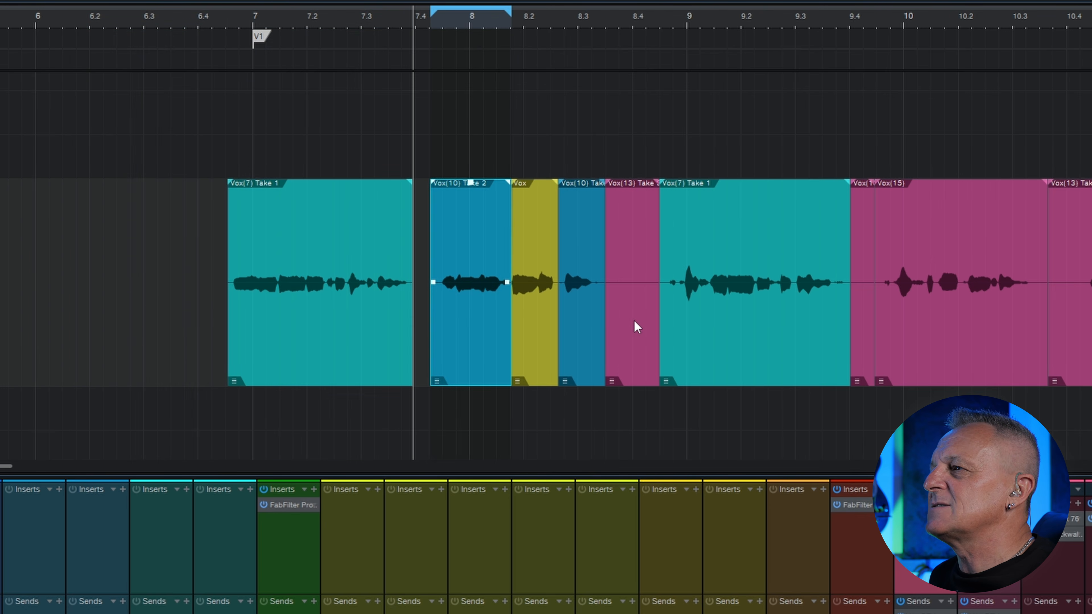
pyautogui.click(636, 327)
pyautogui.press('Delete')
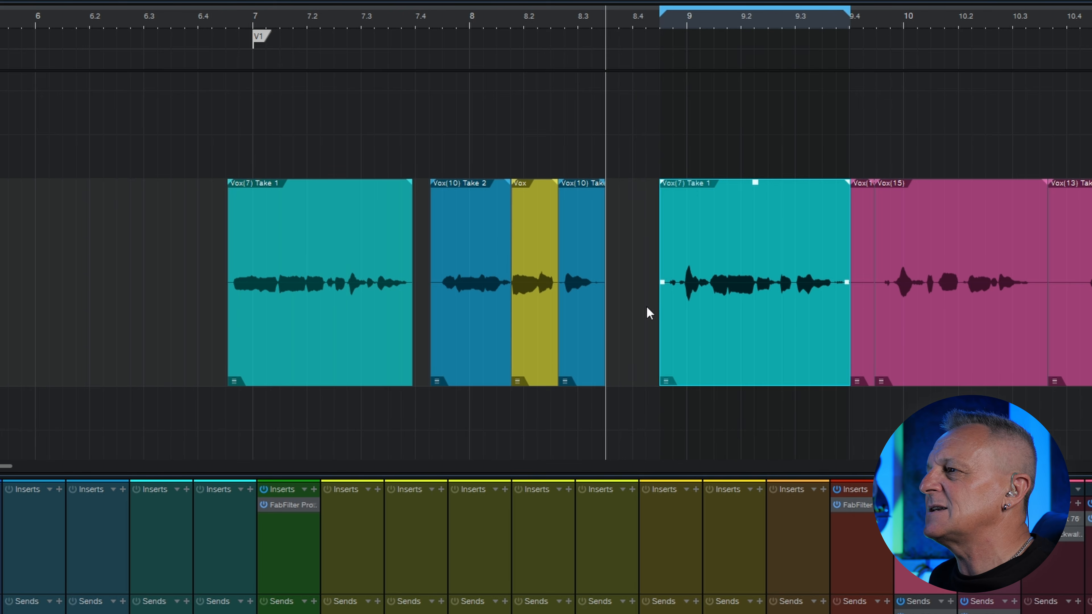
# Delete the short silent section between the bar 9 phrase and the bar 10 phrase on the Vox track.
pyautogui.click(862, 317)
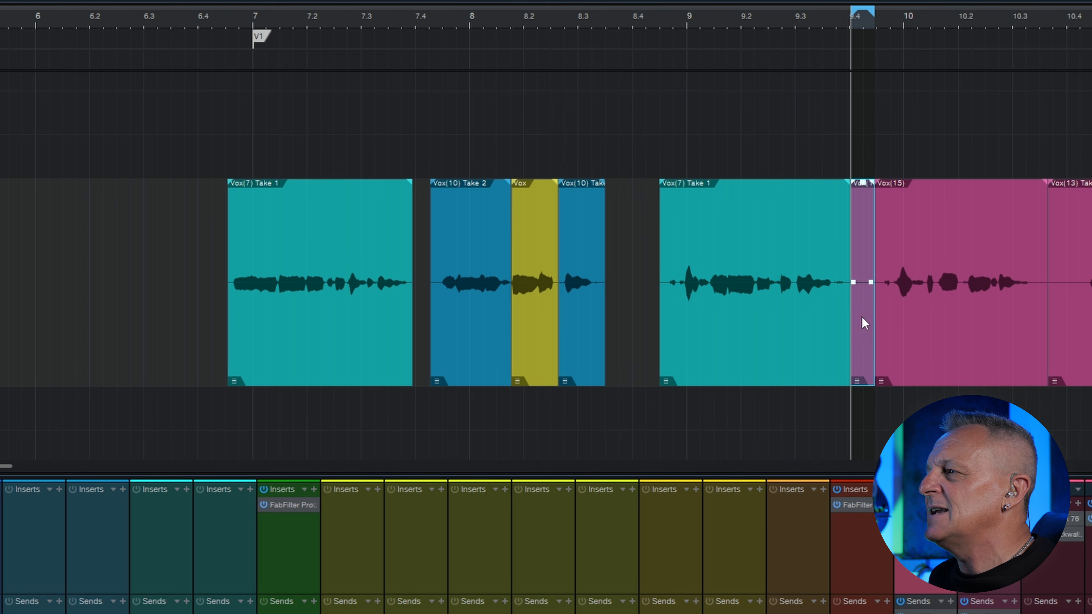
pyautogui.press('Delete')
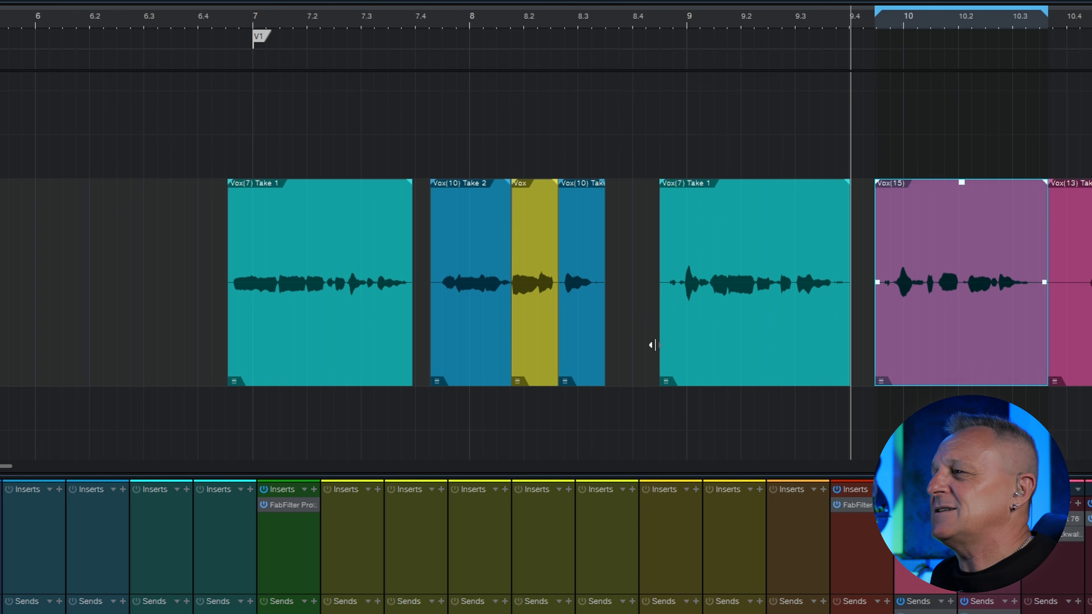
pyautogui.click(635, 330)
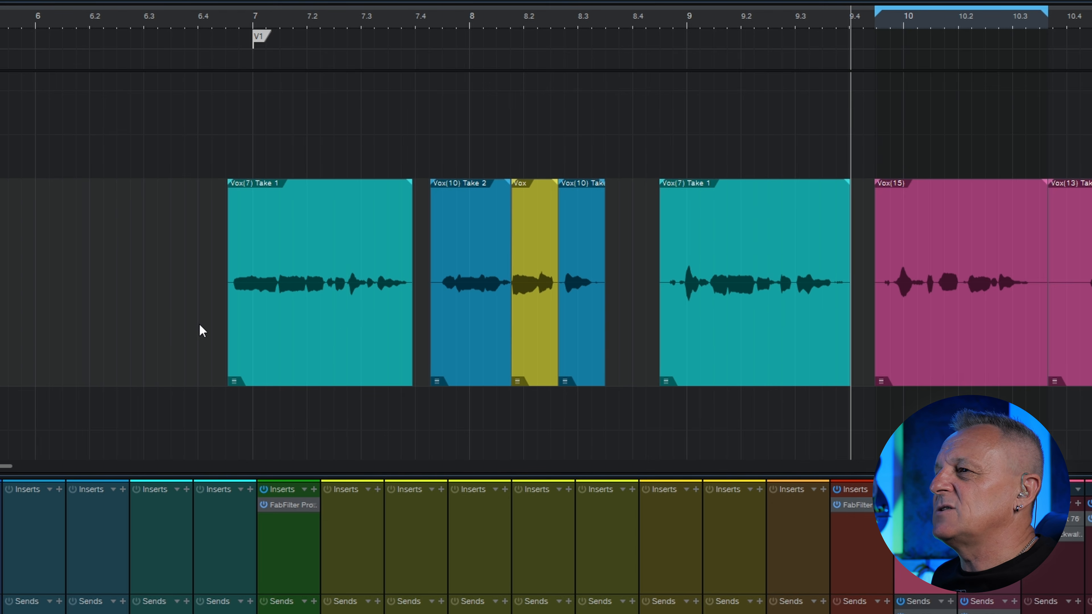
# Select all the comped vocal events from the V1 phrase onward and bounce them into one continuous audio event.
pyautogui.moveTo(183, 325); pyautogui.dragTo(1074, 337)
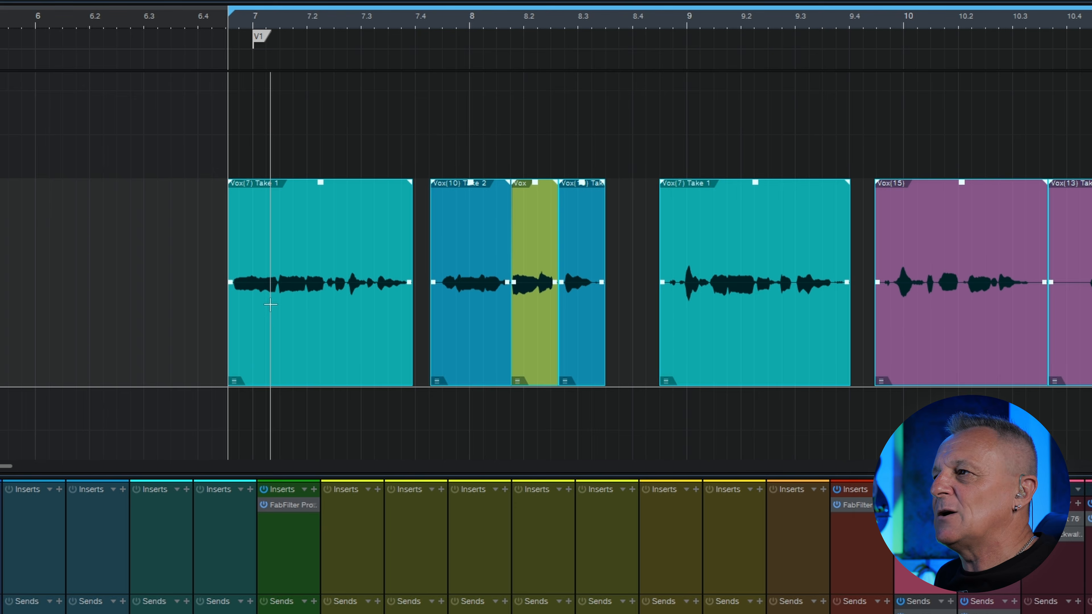
pyautogui.hotkey('ctrl', 'b')
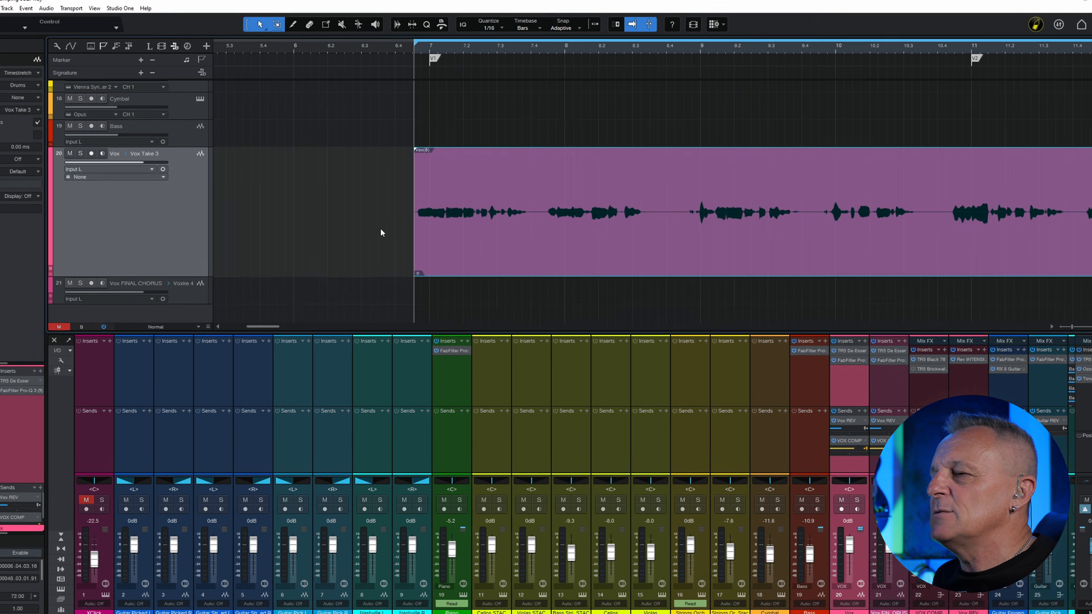
pyautogui.click(380, 228)
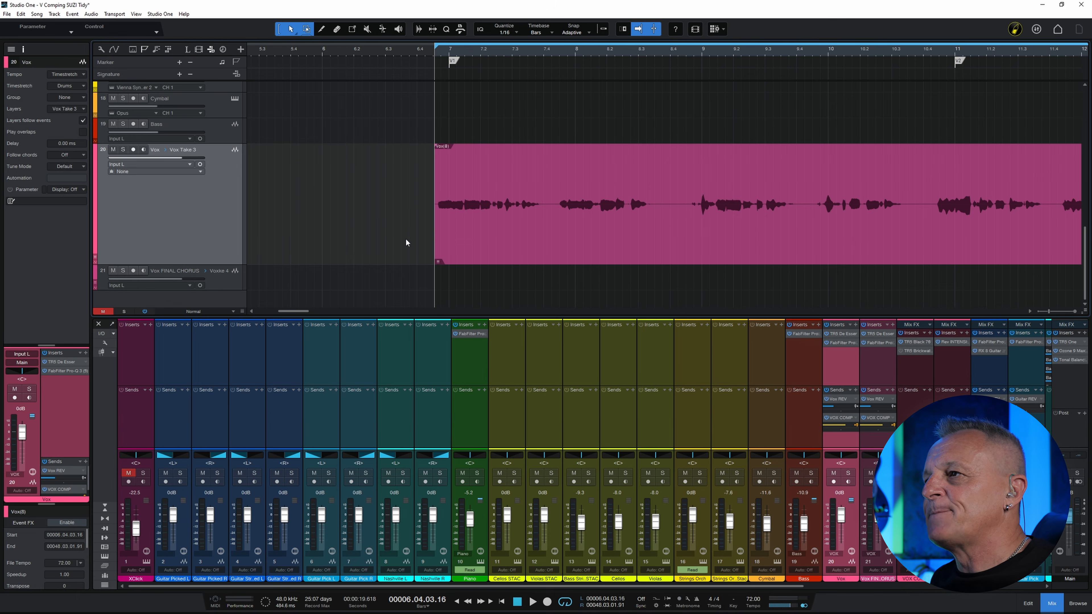